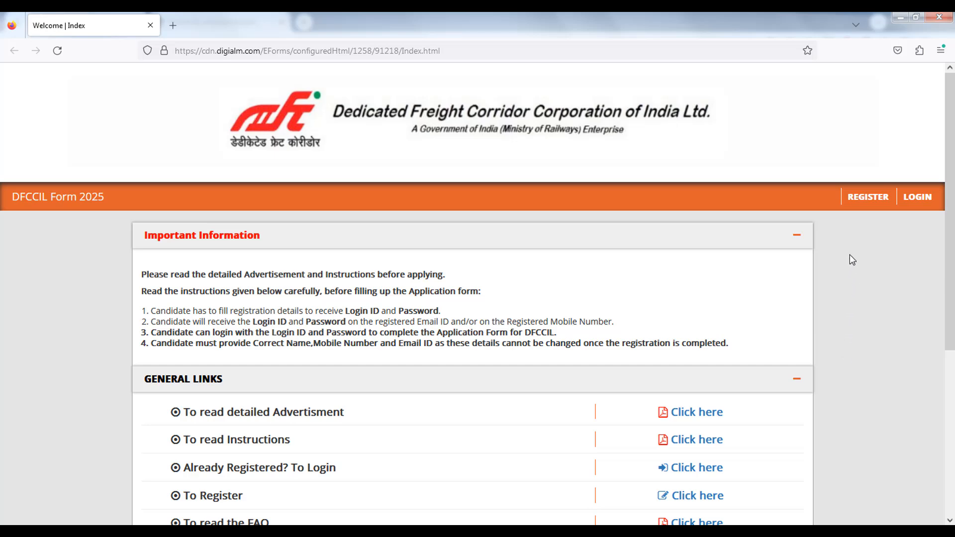
- Open the registration page and close the instructions pop-up
{"action": "left_click", "coordinate": [868, 198]}
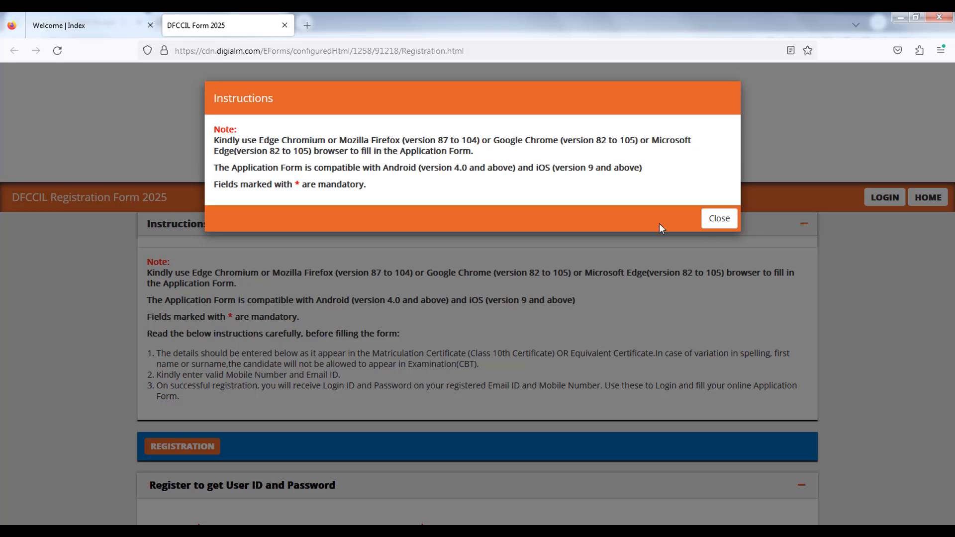
{"action": "left_click", "coordinate": [719, 219]}
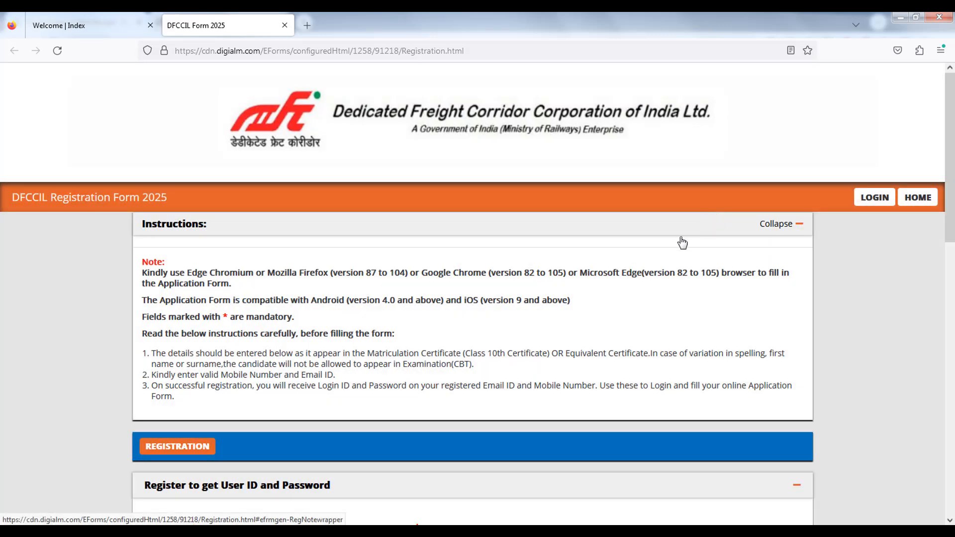
- Select Multi Tasking Staff as the post name in the registration form
{"action": "scroll", "coordinate": [661, 276], "scroll_direction": "down", "scroll_amount": 2}
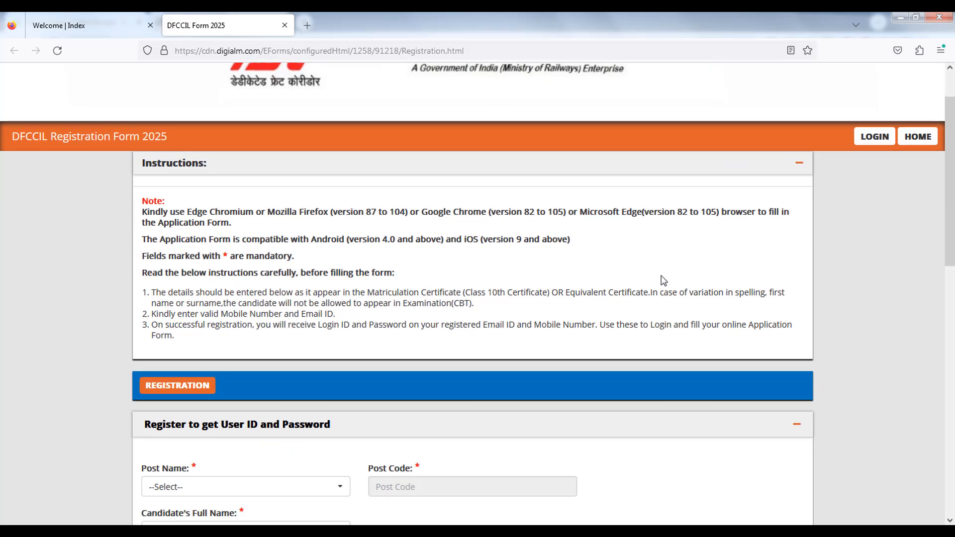
{"action": "scroll", "coordinate": [663, 280], "scroll_direction": "down", "scroll_amount": 5}
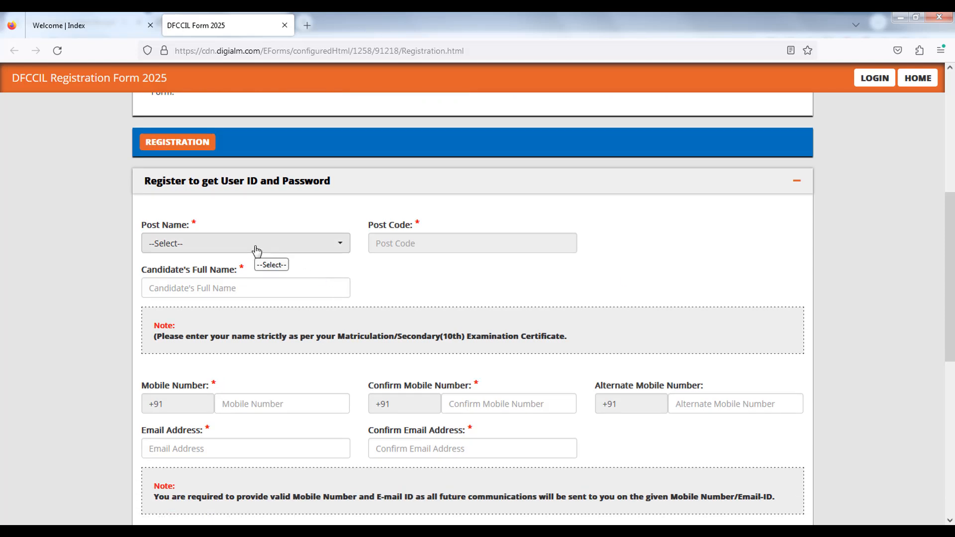
{"action": "left_click", "coordinate": [256, 250]}
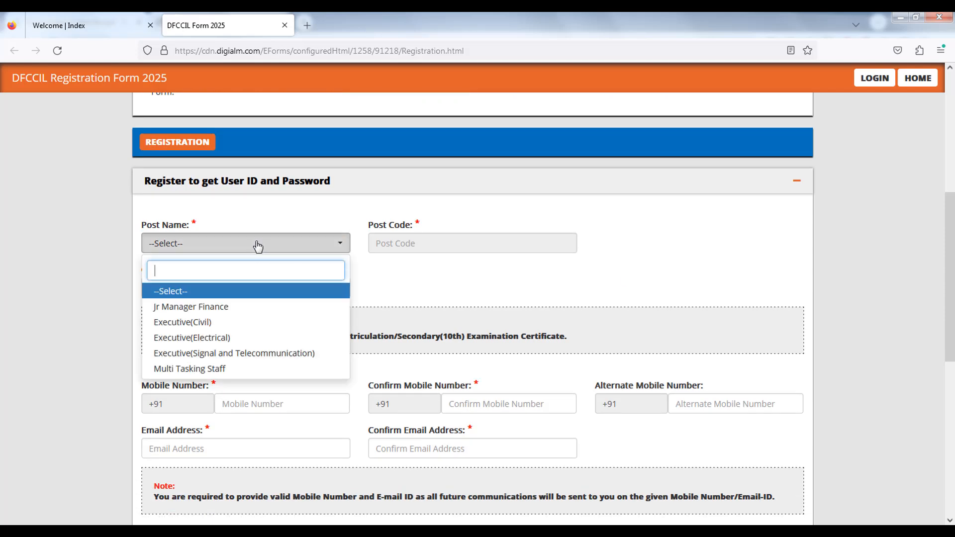
{"action": "left_click", "coordinate": [200, 369]}
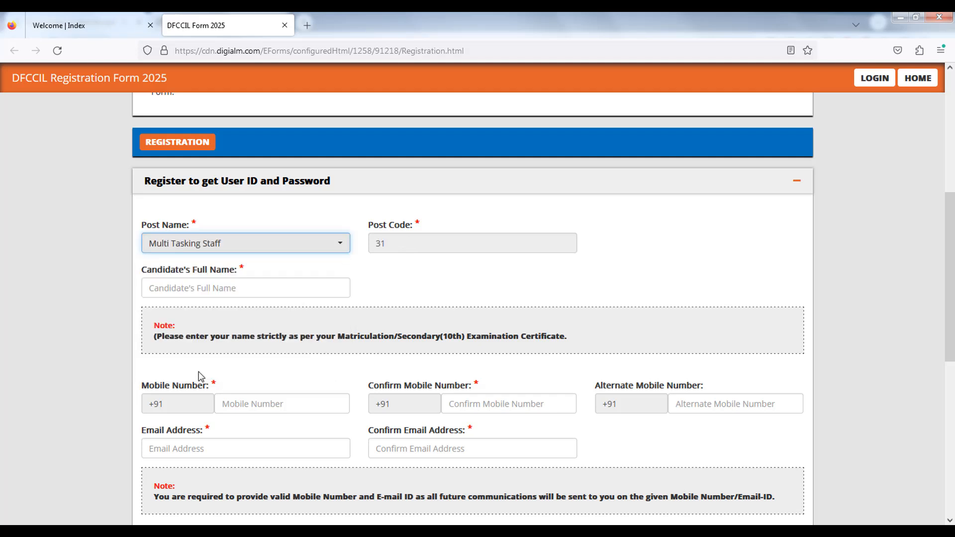
- Enter the candidate's full name in the registration form
{"action": "left_click_drag", "start_coordinate": [363, 224], "coordinate": [412, 227]}
{"action": "left_click", "coordinate": [405, 281]}
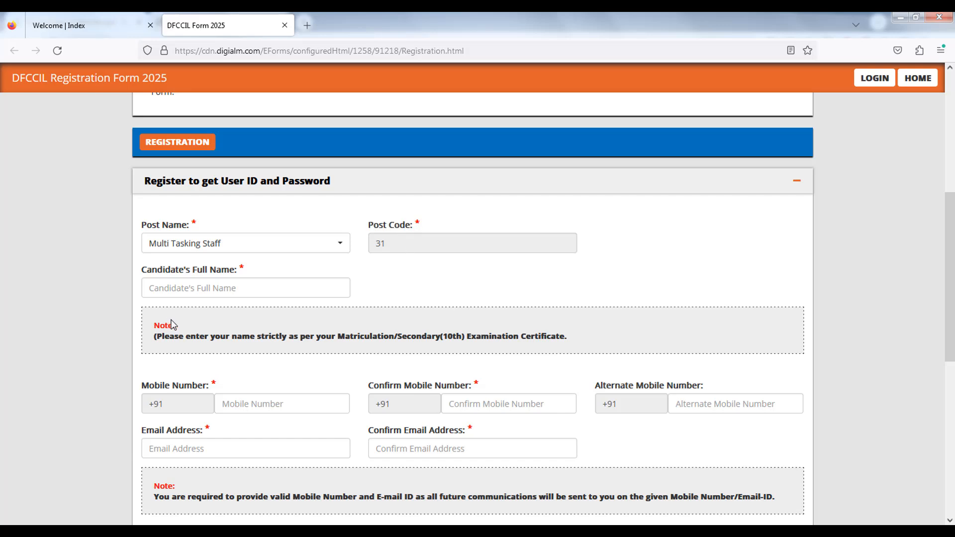
{"action": "left_click", "coordinate": [214, 292]}
{"action": "type", "text": "A"}
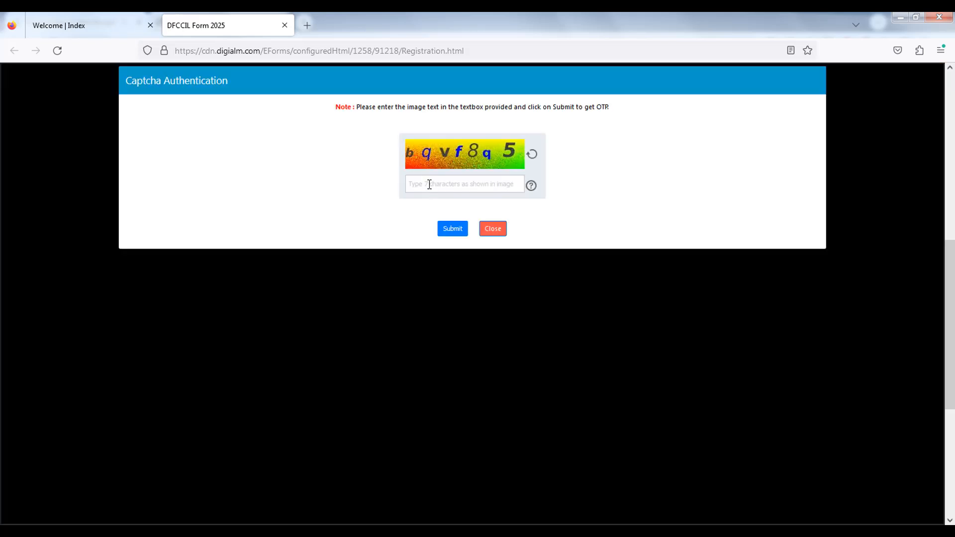
- Enter the captcha text bqvf8q5, submit it to request the OTP, and acknowledge the message
{"action": "left_click", "coordinate": [429, 185]}
{"action": "type", "text": "bqvf8q5"}
{"action": "key", "text": "Tab"}
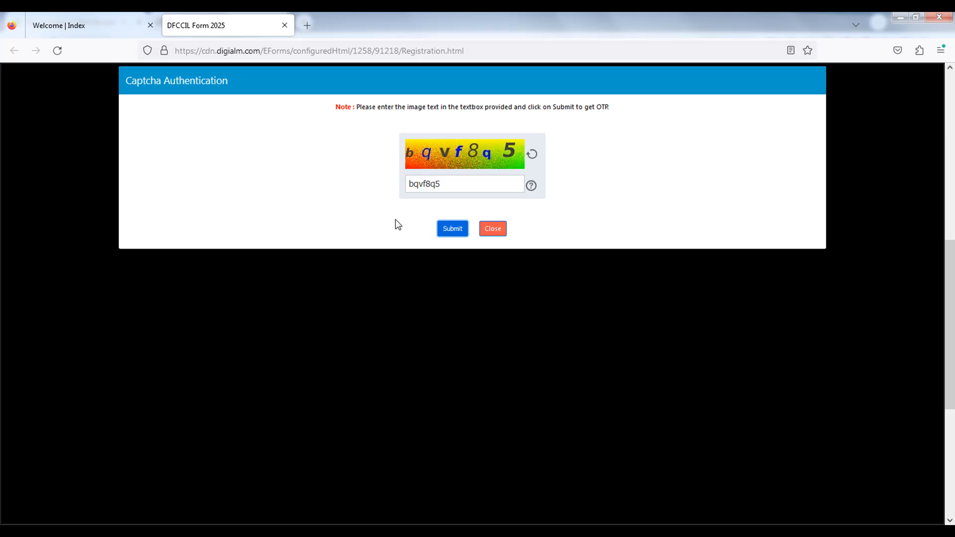
{"action": "key", "text": "Return"}
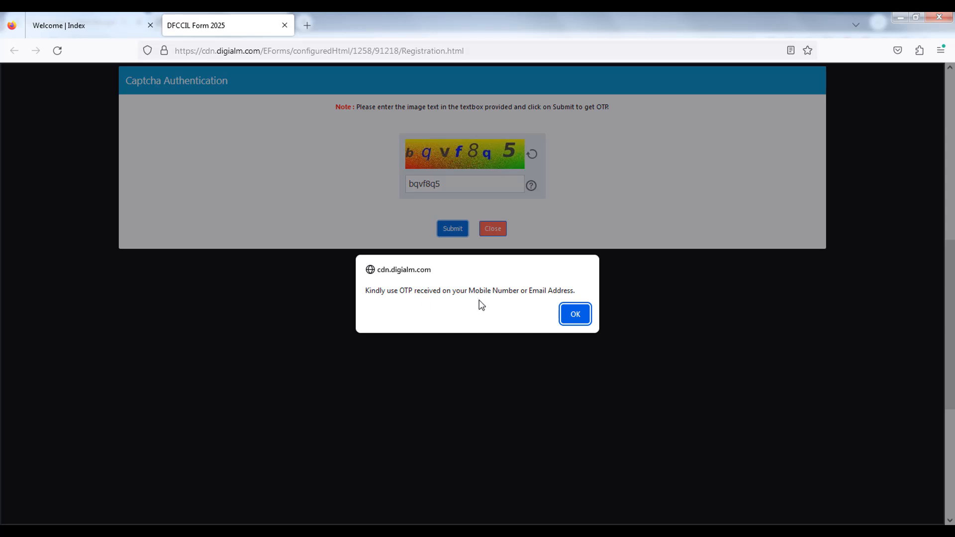
{"action": "left_click", "coordinate": [574, 314]}
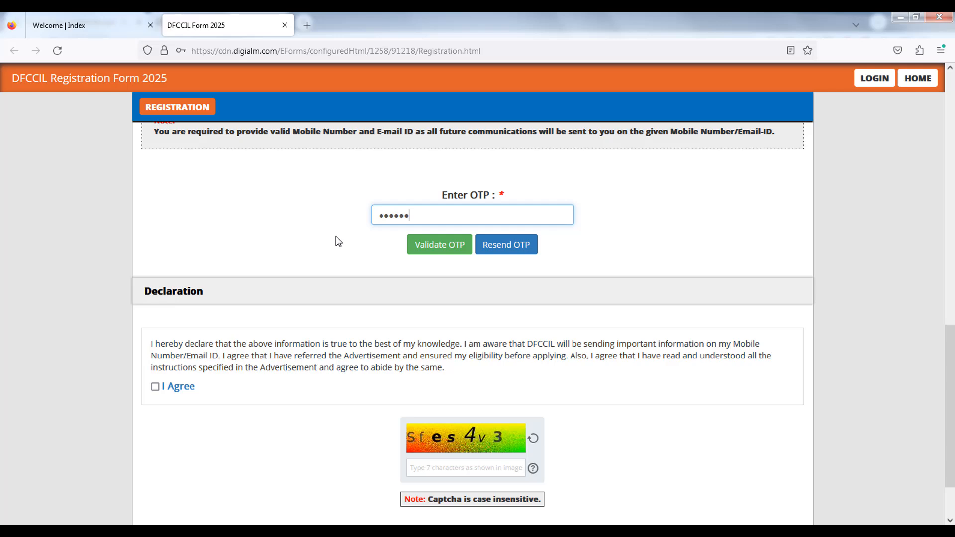
- Validate the entered OTP
{"action": "left_click", "coordinate": [440, 250]}
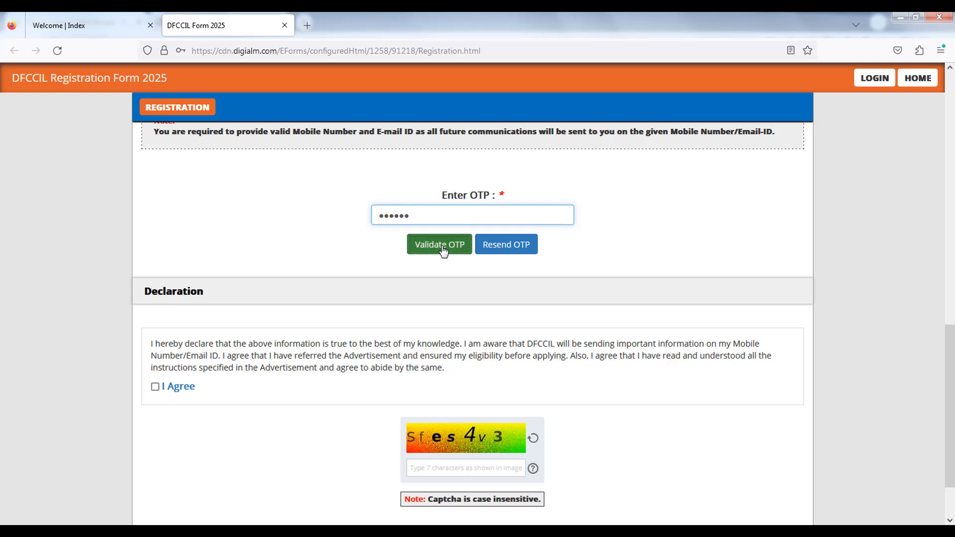
{"action": "left_click_drag", "start_coordinate": [377, 294], "coordinate": [512, 299]}
{"action": "left_click", "coordinate": [572, 318]}
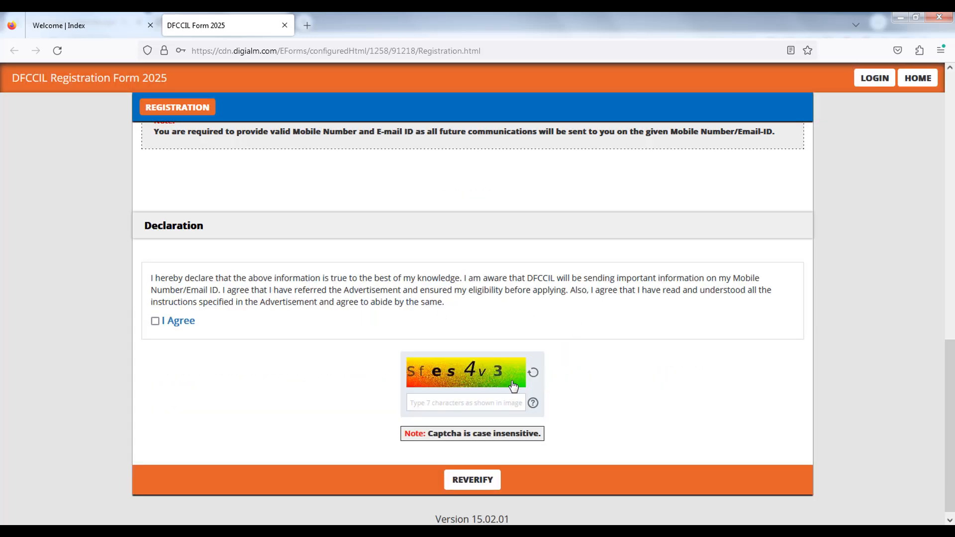
- Enter the declaration captcha sfes4v3 and tick the I Agree declaration box
{"action": "left_click", "coordinate": [443, 403]}
{"action": "type", "text": "sfes4v3"}
{"action": "left_click", "coordinate": [155, 321]}
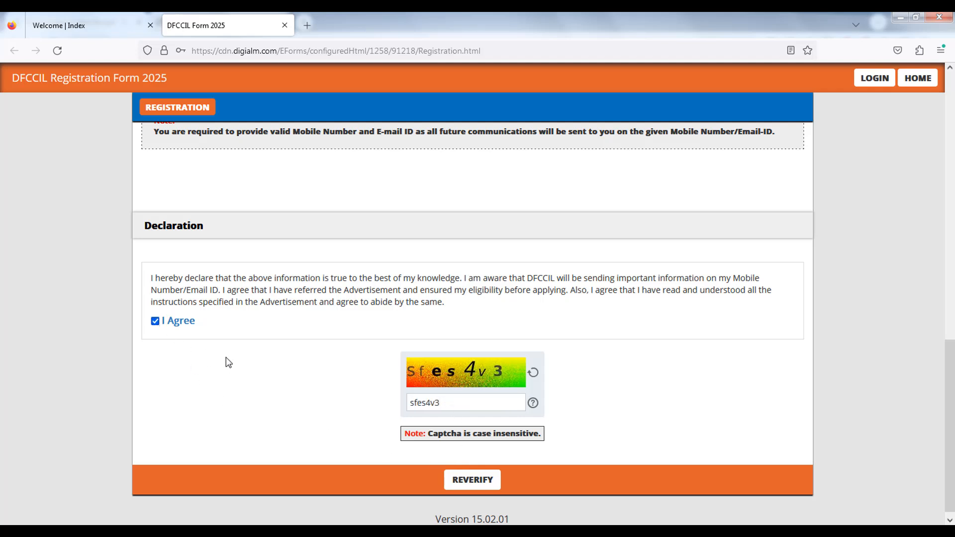
- Reverify the entries and tick the confirmation box for all four displayed values
{"action": "left_click", "coordinate": [473, 480]}
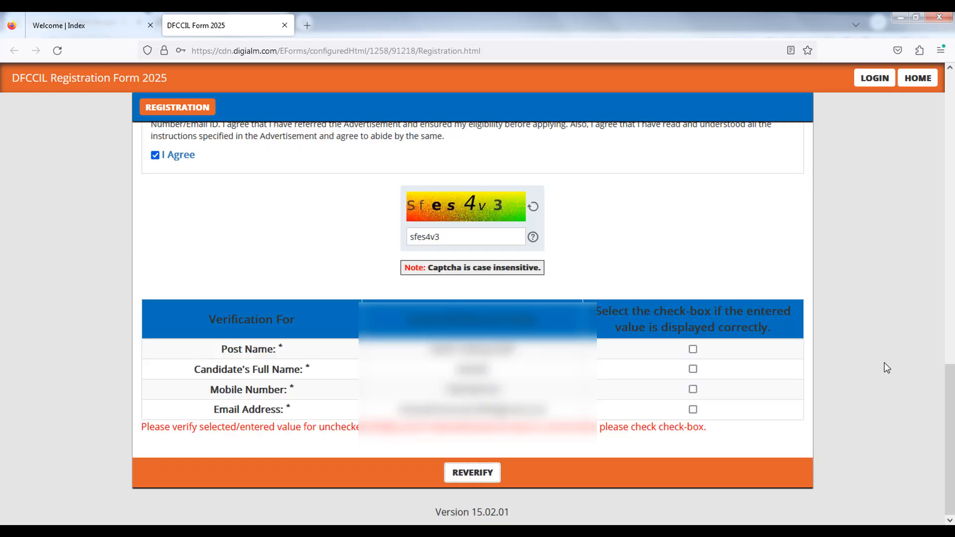
{"action": "left_click", "coordinate": [694, 349]}
{"action": "left_click", "coordinate": [693, 368]}
{"action": "left_click", "coordinate": [694, 388]}
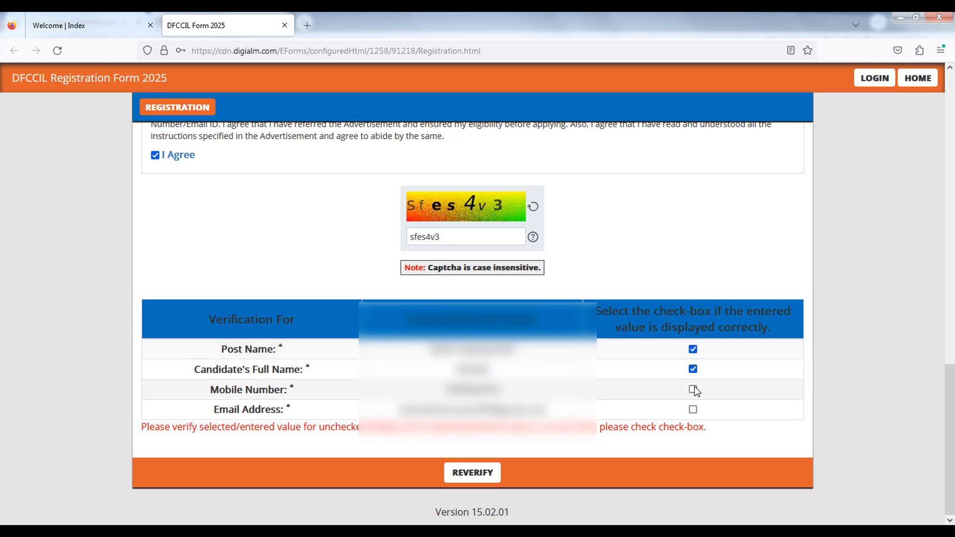
{"action": "left_click", "coordinate": [692, 409]}
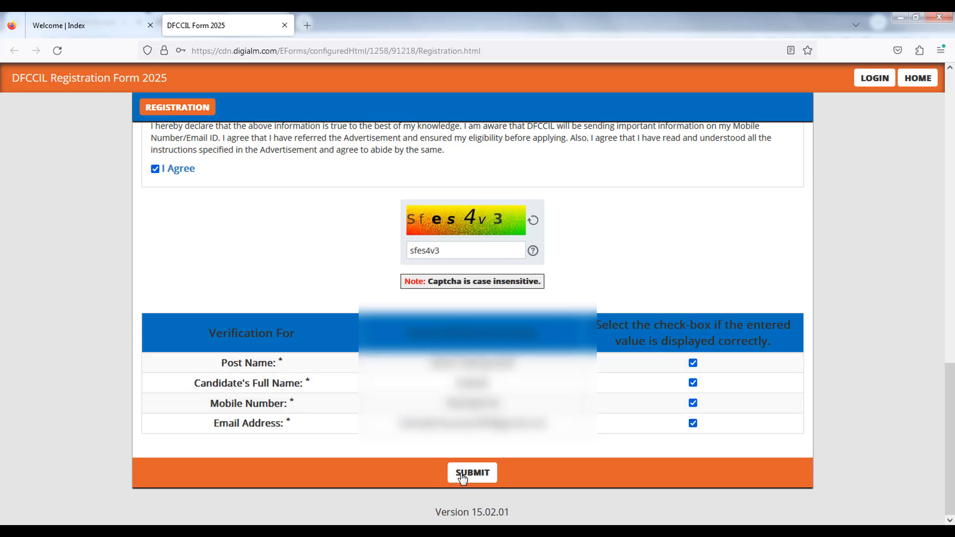
- Submit the registration, go to the application form, and close its instructions pop-up
{"action": "left_click", "coordinate": [489, 473]}
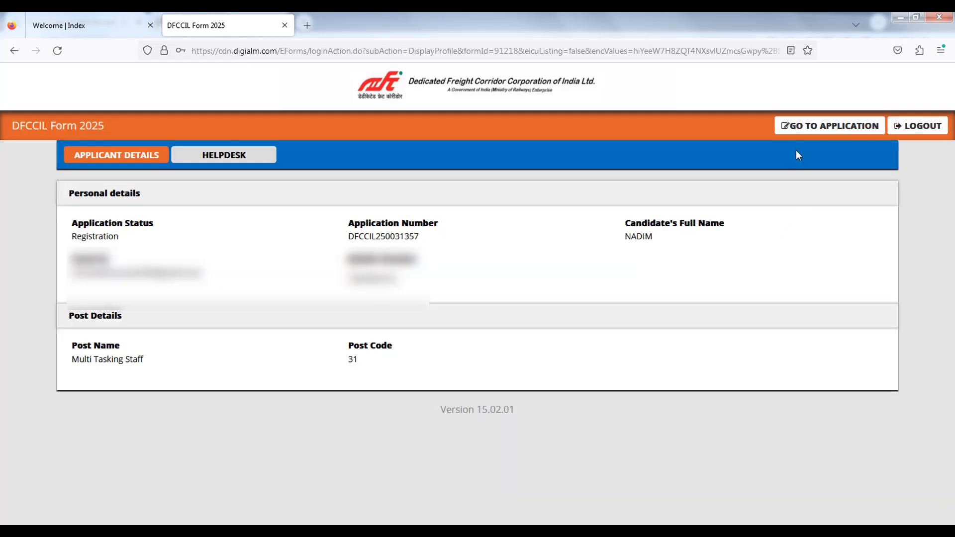
{"action": "left_click", "coordinate": [822, 128]}
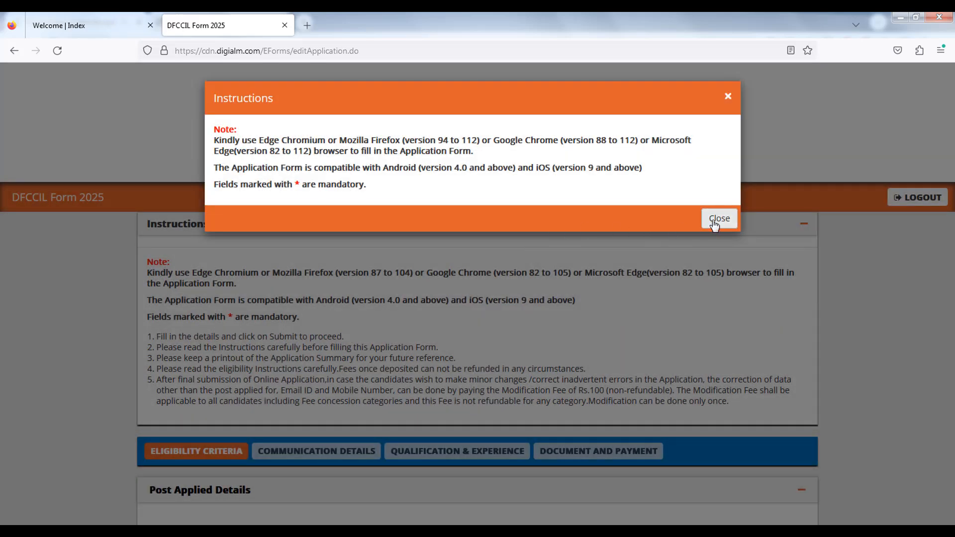
{"action": "left_click", "coordinate": [722, 217]}
- Set the applicant's gender to Male in the post applied details
{"action": "scroll", "coordinate": [51, 368], "scroll_direction": "down", "scroll_amount": 2}
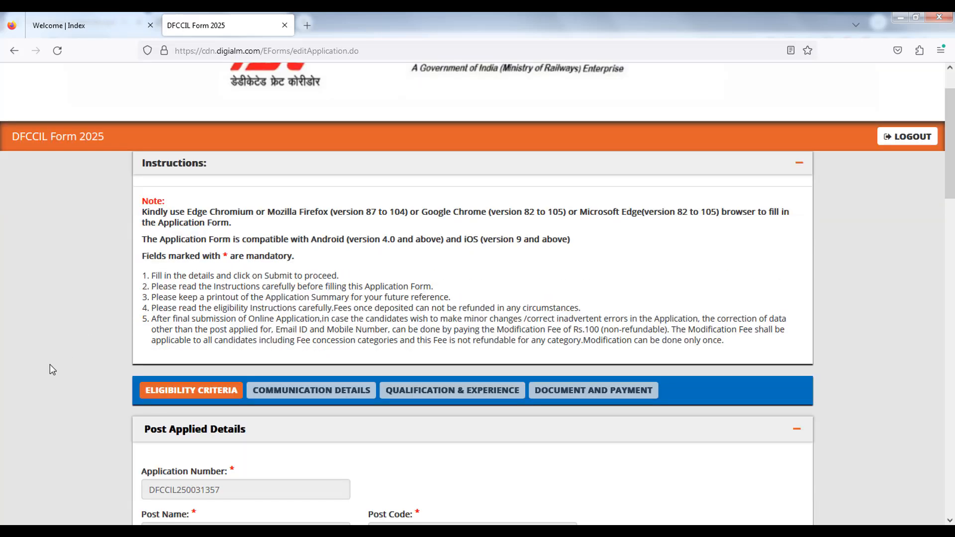
{"action": "scroll", "coordinate": [49, 364], "scroll_direction": "down", "scroll_amount": 3}
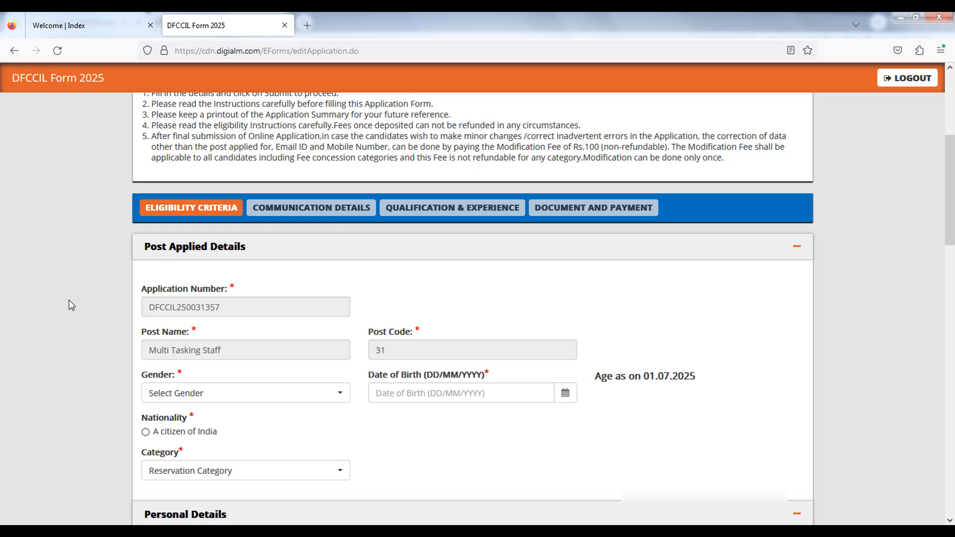
{"action": "scroll", "coordinate": [71, 305], "scroll_direction": "down", "scroll_amount": 1}
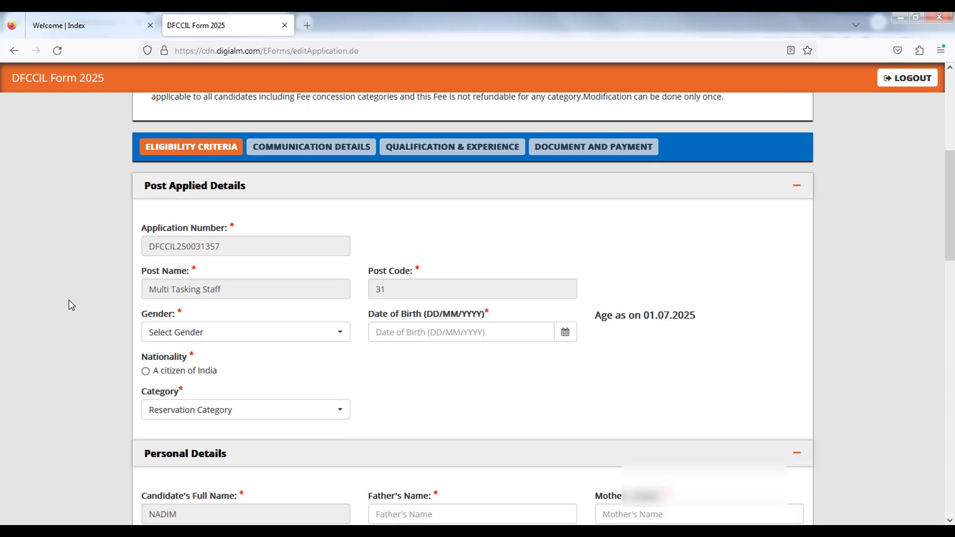
{"action": "scroll", "coordinate": [69, 301], "scroll_direction": "down", "scroll_amount": 1}
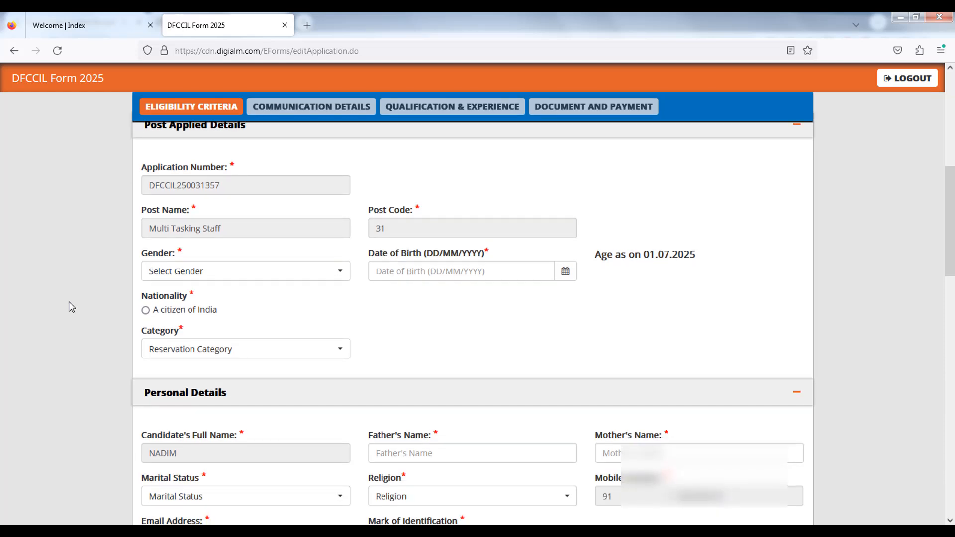
{"action": "left_click", "coordinate": [216, 278]}
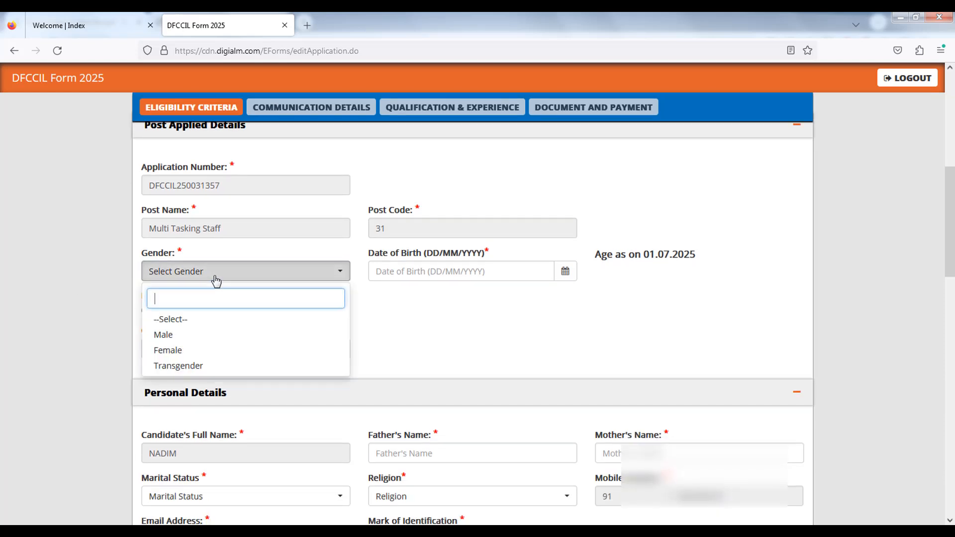
{"action": "left_click", "coordinate": [178, 336]}
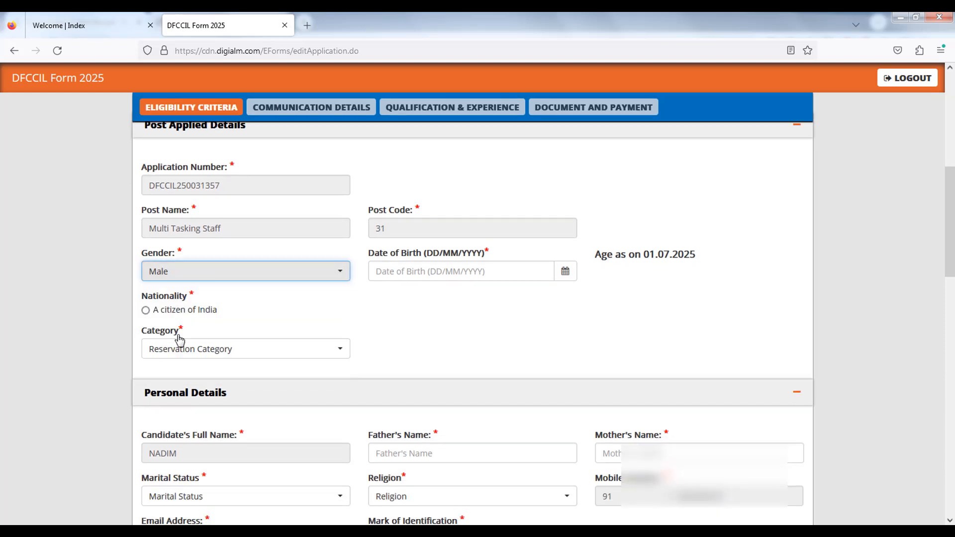
- Pick the date of birth from the calendar and set the reservation category to UR
{"action": "left_click", "coordinate": [563, 280]}
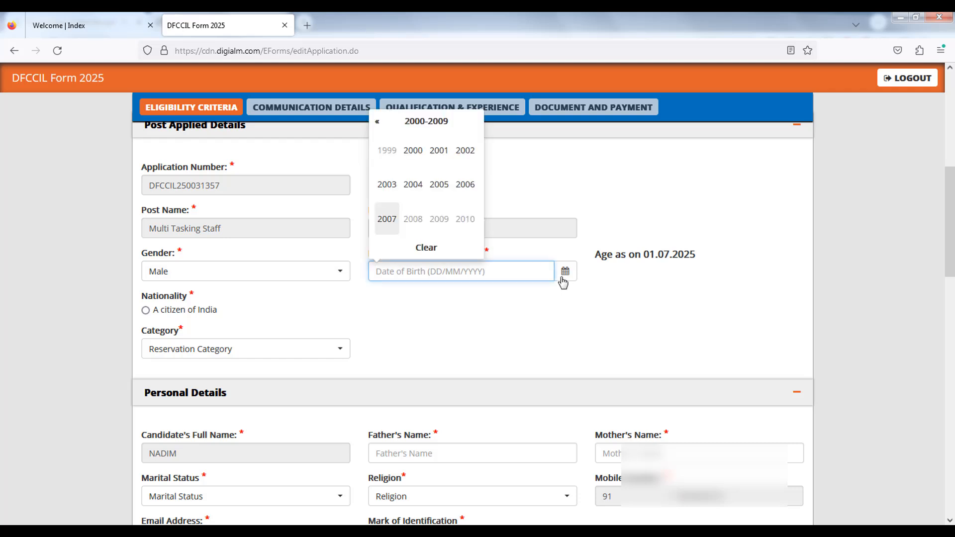
{"action": "left_click", "coordinate": [413, 151]}
{"action": "left_click", "coordinate": [417, 155]}
{"action": "left_click", "coordinate": [418, 158]}
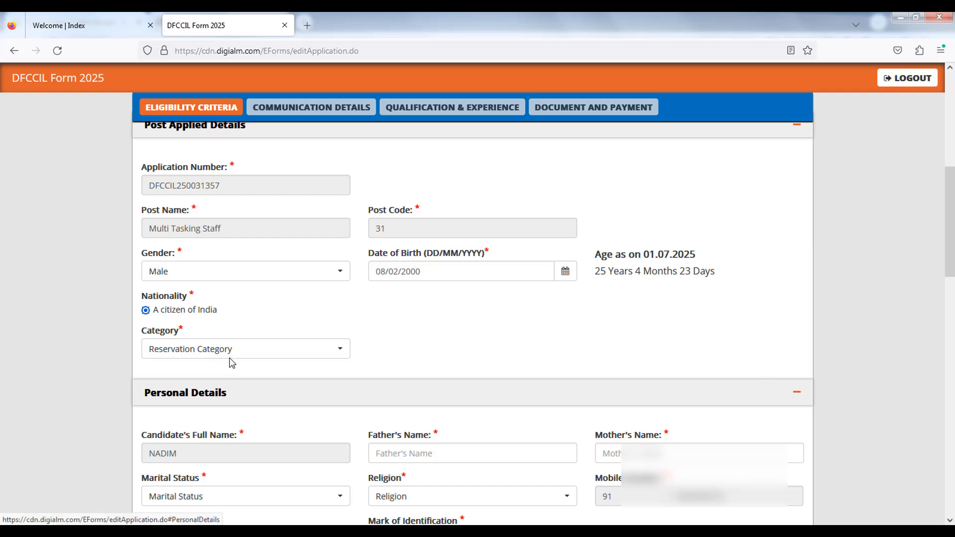
{"action": "left_click", "coordinate": [226, 353]}
{"action": "left_click", "coordinate": [169, 409]}
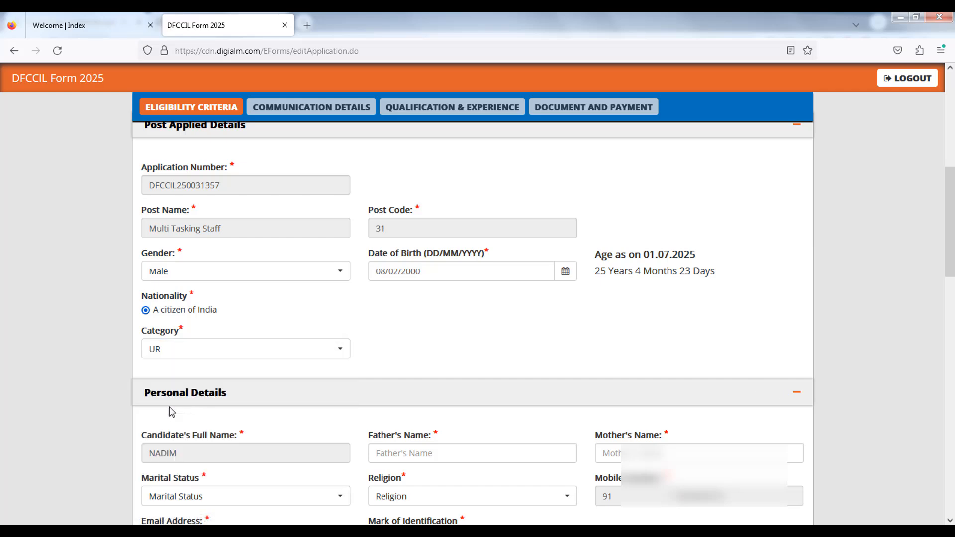
- Enter FATHER as the father's name and MOTHER as the mother's name
{"action": "scroll", "coordinate": [63, 419], "scroll_direction": "down", "scroll_amount": 3}
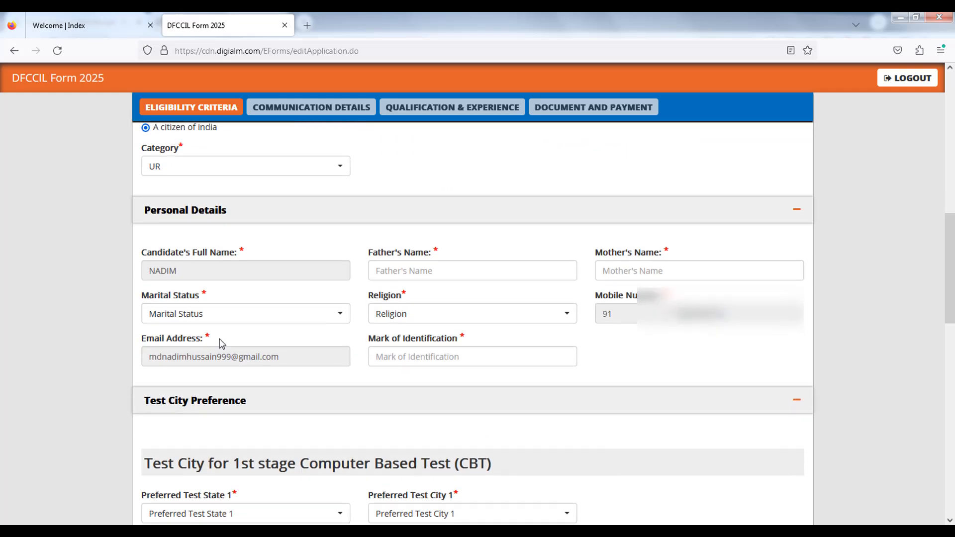
{"action": "left_click", "coordinate": [410, 277]}
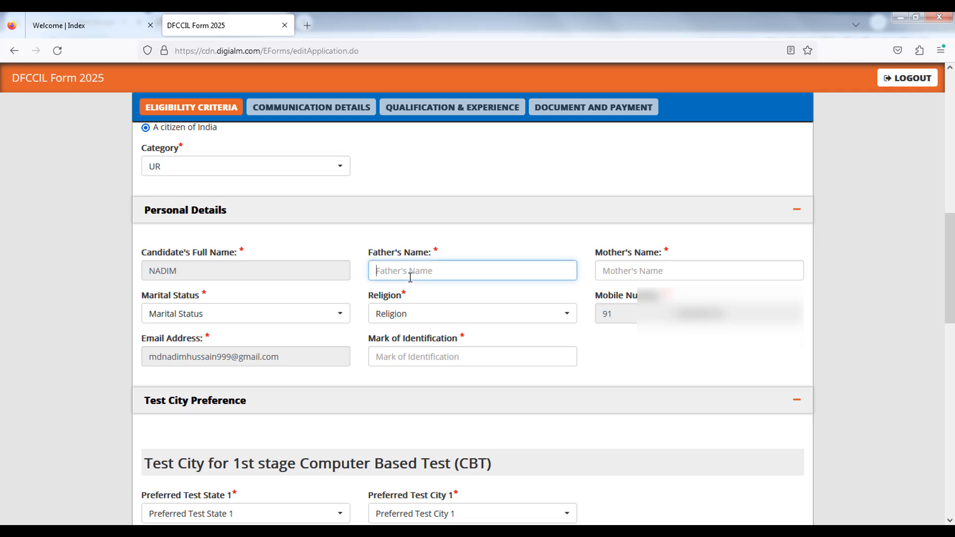
{"action": "type", "text": "FATHER"}
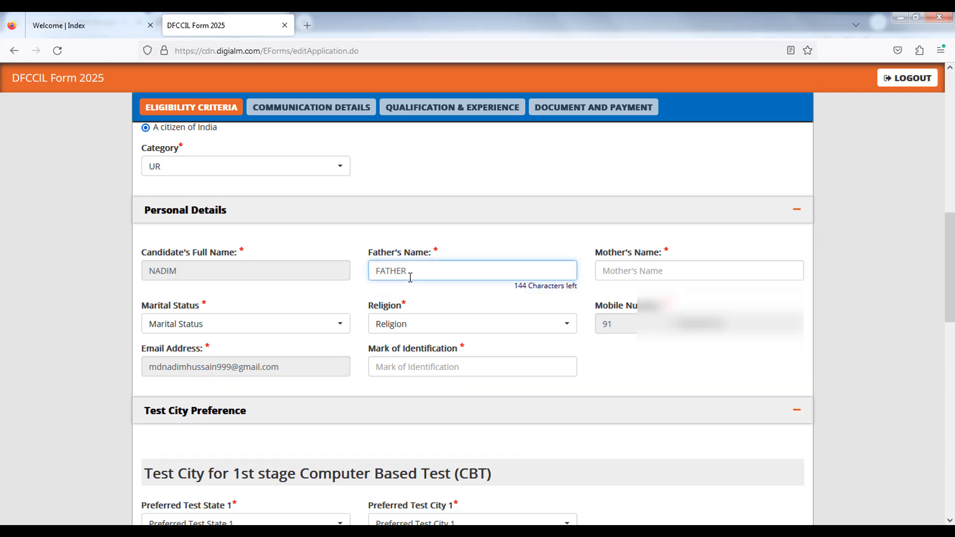
{"action": "key", "text": "Tab"}
{"action": "type", "text": "MOT"}
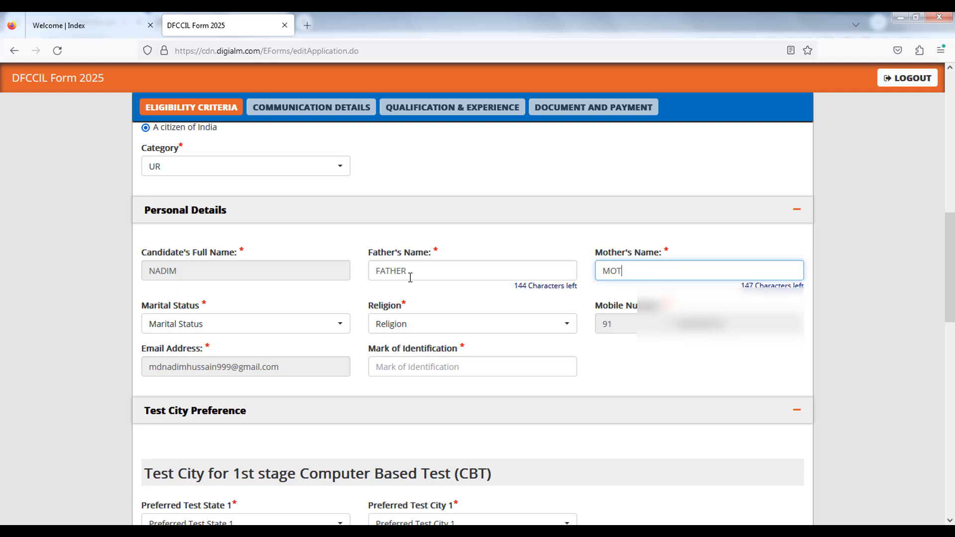
{"action": "type", "text": "HER"}
- Set the marital status to Unmarried and the religion to Hinduism
{"action": "left_click", "coordinate": [231, 315]}
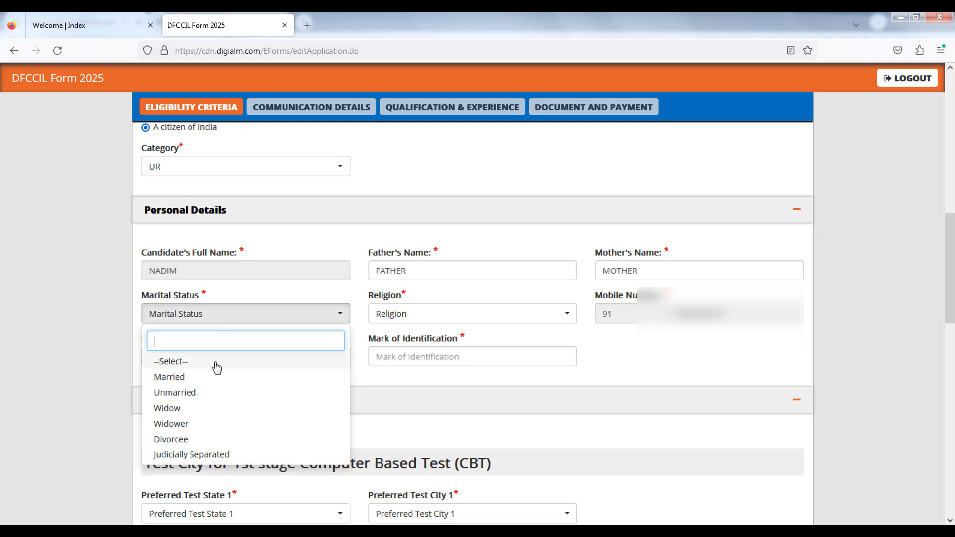
{"action": "left_click", "coordinate": [182, 395]}
{"action": "left_click", "coordinate": [426, 314]}
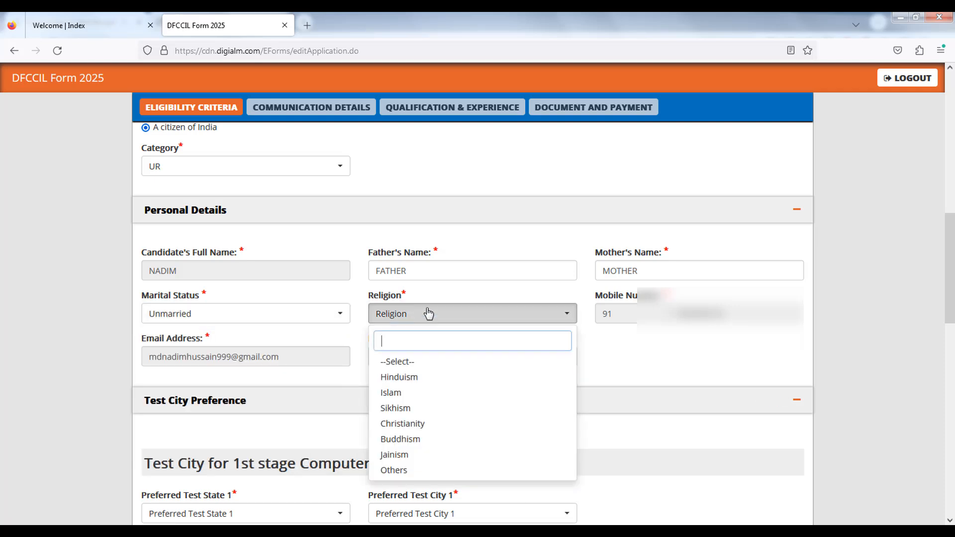
{"action": "left_click", "coordinate": [410, 382]}
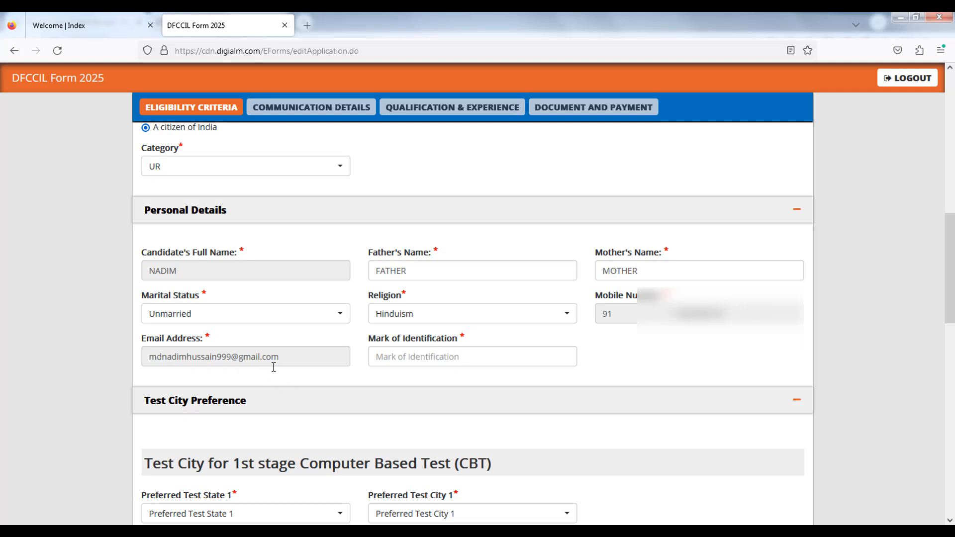
- Fill in the mark of identification in the personal details
{"action": "left_click", "coordinate": [394, 360]}
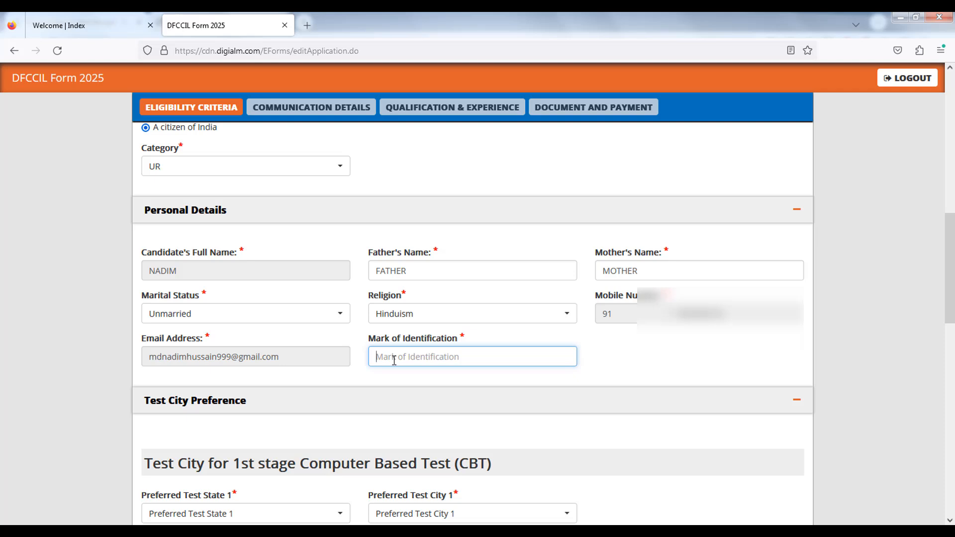
{"action": "type", "text": "a"}
{"action": "key", "text": "BackSpace"}
{"action": "key", "text": "BackSpace"}
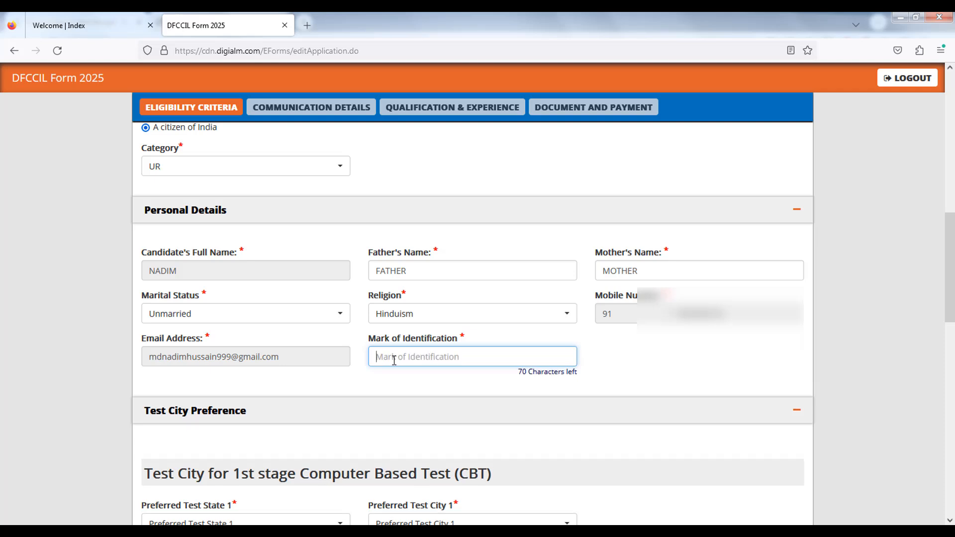
{"action": "type", "text": "M"}
- Set preferred test states 1 and 2 for the 1st-stage CBT to West Bengal
{"action": "scroll", "coordinate": [46, 380], "scroll_direction": "down", "scroll_amount": 6}
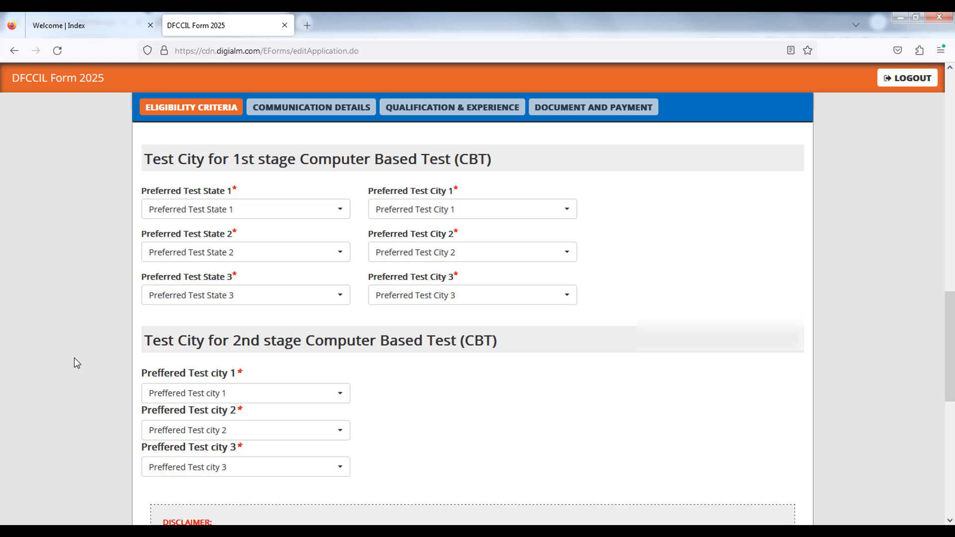
{"action": "left_click", "coordinate": [238, 210]}
{"action": "type", "text": "W"}
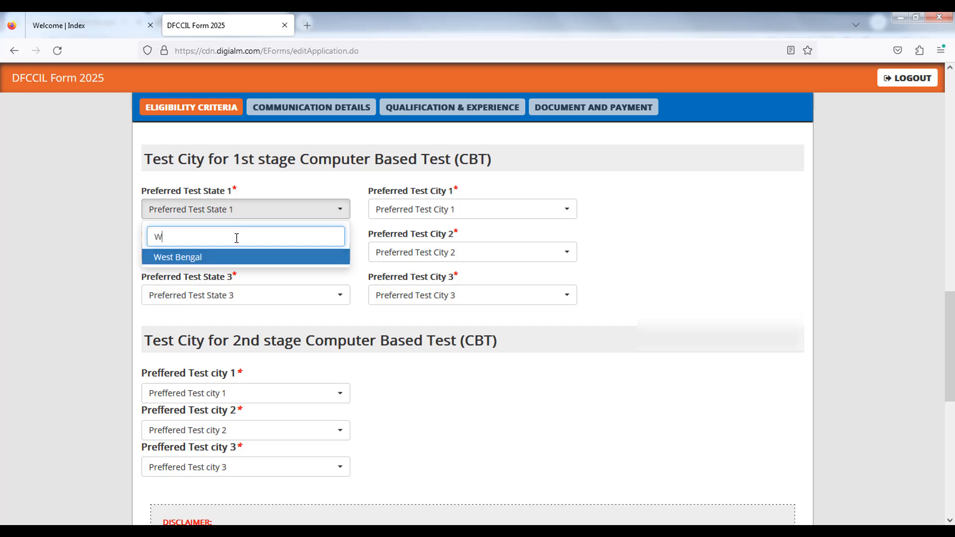
{"action": "left_click", "coordinate": [207, 257]}
{"action": "left_click", "coordinate": [233, 254]}
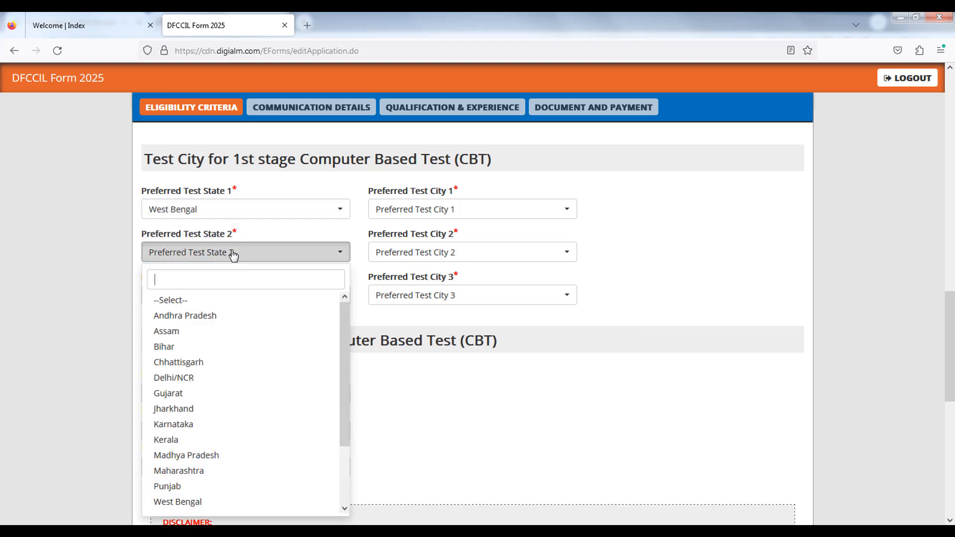
{"action": "type", "text": "we"}
{"action": "left_click", "coordinate": [192, 303]}
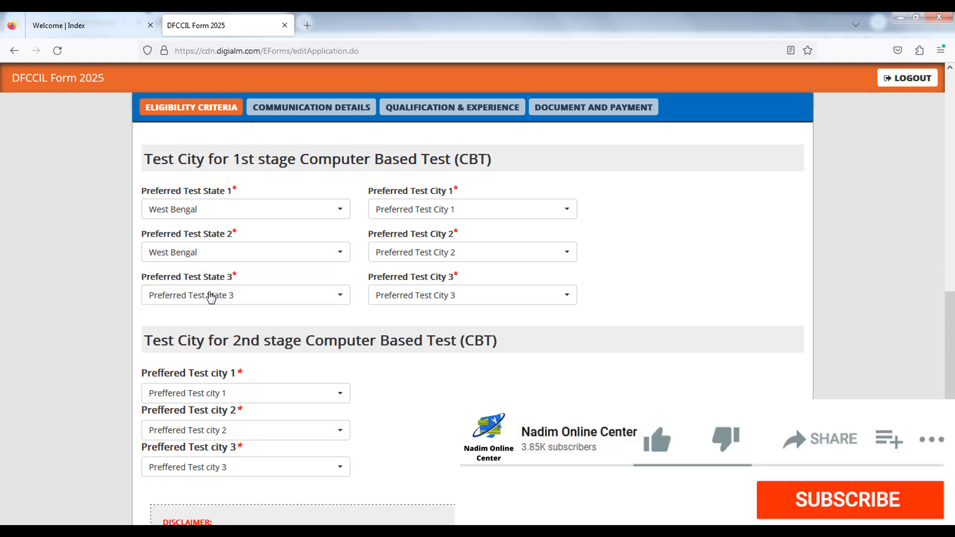
- Set preferred test city 1 to kolkata and reselect West Bengal as preferred test state 2
{"action": "left_click", "coordinate": [413, 210]}
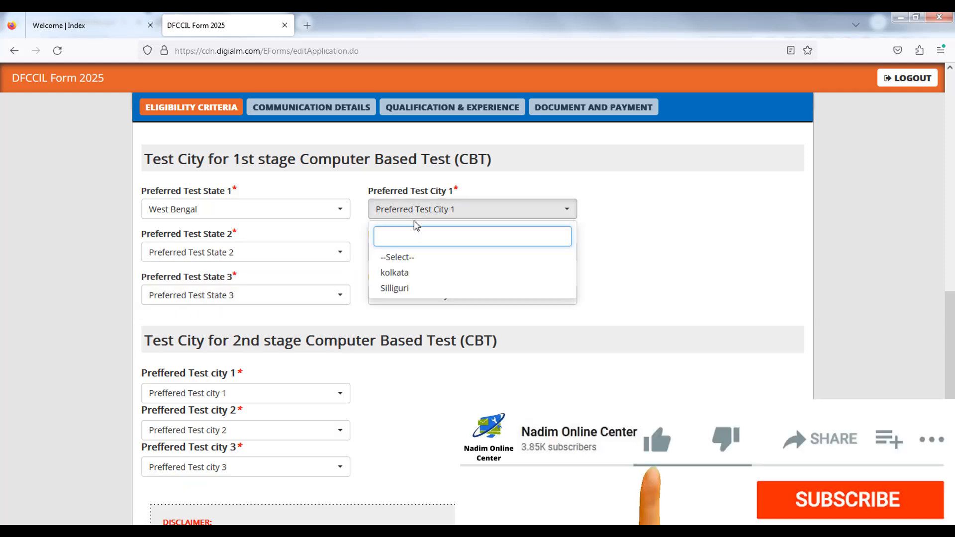
{"action": "left_click", "coordinate": [412, 273]}
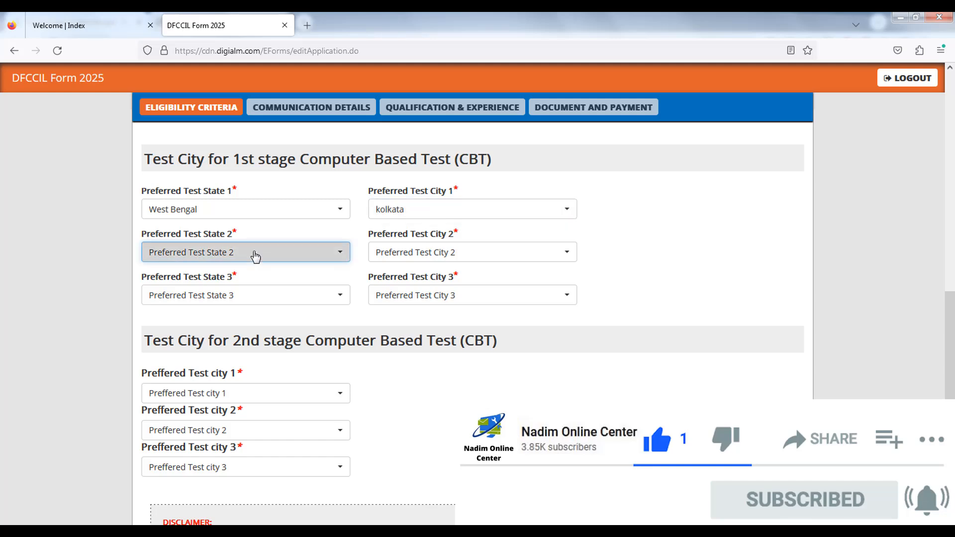
{"action": "left_click", "coordinate": [255, 256]}
{"action": "type", "text": "we"}
{"action": "left_click", "coordinate": [214, 301]}
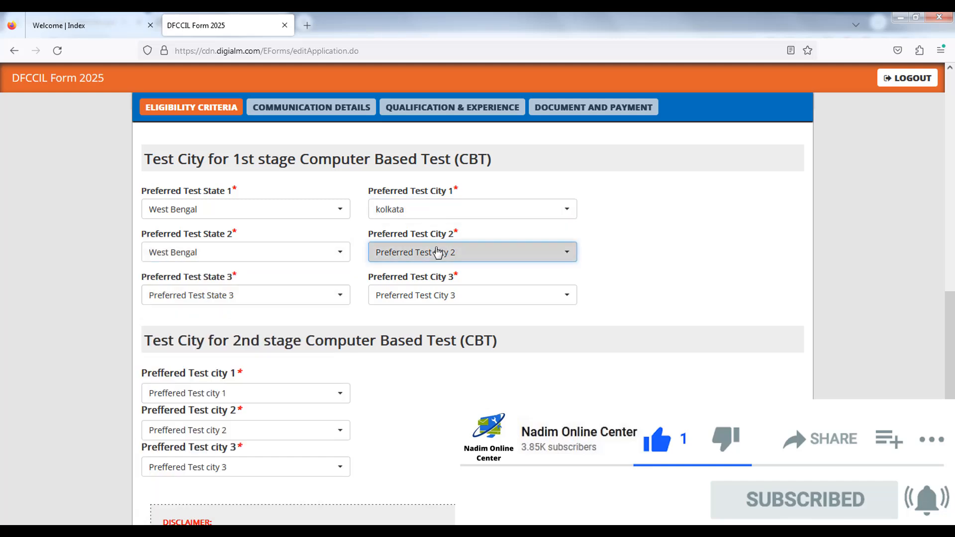
- Set preferred test city 2 to Silliguri and preferred test state 3 to Bihar
{"action": "left_click", "coordinate": [438, 253]}
{"action": "left_click", "coordinate": [390, 330]}
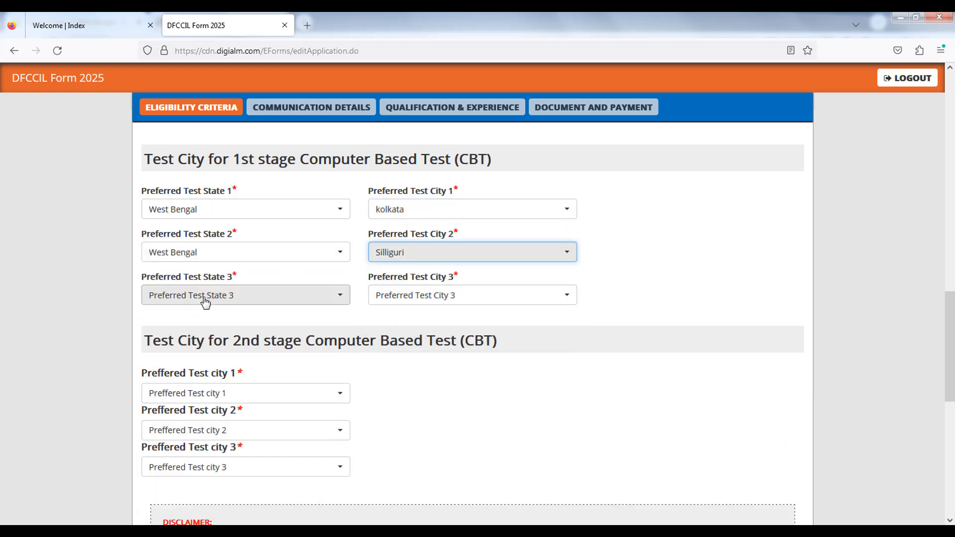
{"action": "left_click", "coordinate": [205, 298]}
{"action": "type", "text": "b"}
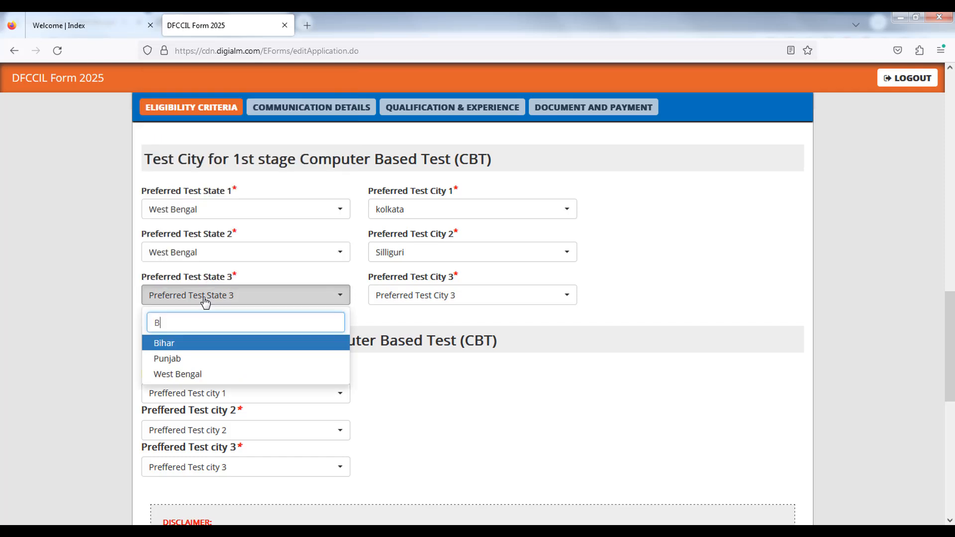
{"action": "left_click", "coordinate": [191, 347]}
- Set preferred test city 3 for the 1st-stage CBT to Muzaffarpur
{"action": "left_click", "coordinate": [424, 297]}
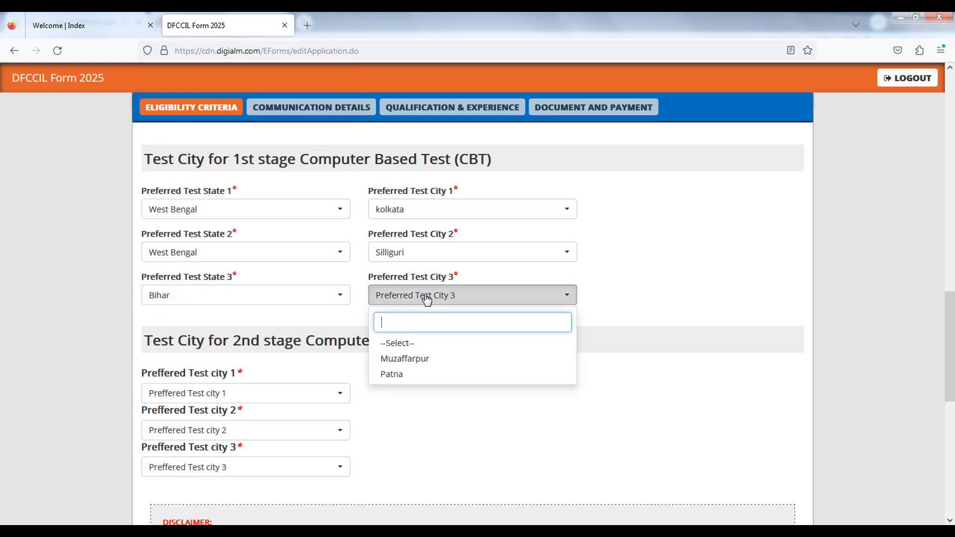
{"action": "left_click", "coordinate": [400, 358]}
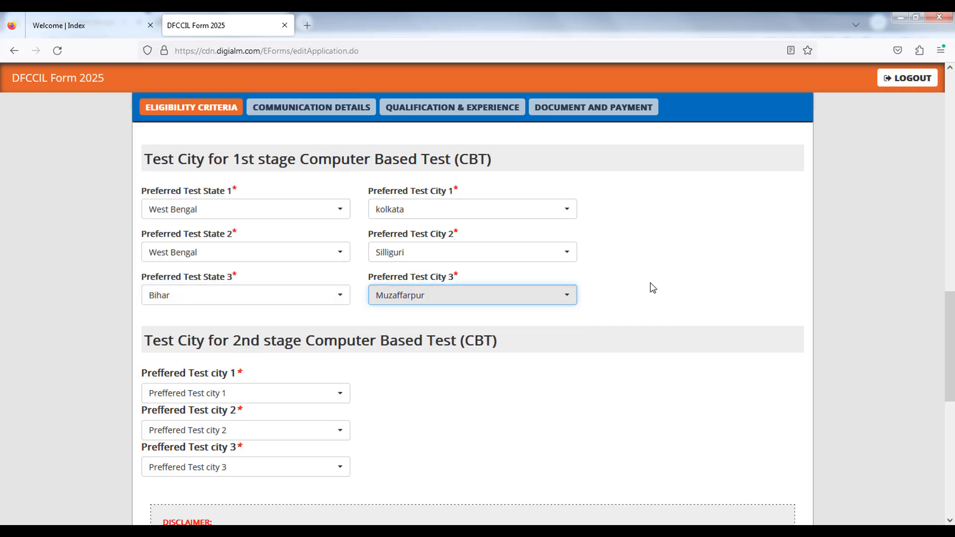
{"action": "left_click", "coordinate": [766, 277]}
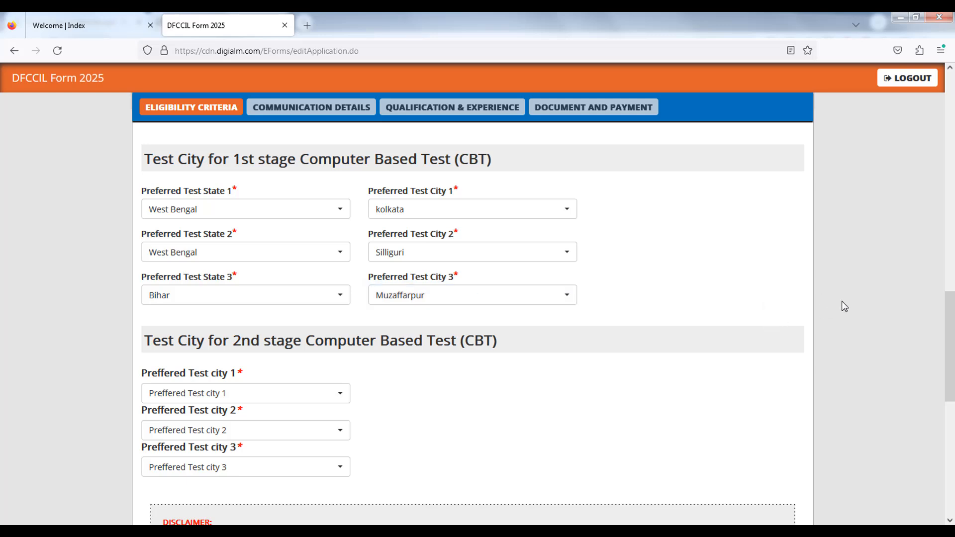
- Set the 2nd-stage CBT preferred cities 1 and 2 to Kolkata and Delhi/NCR, and pick a third city
{"action": "scroll", "coordinate": [844, 305], "scroll_direction": "down", "scroll_amount": 2}
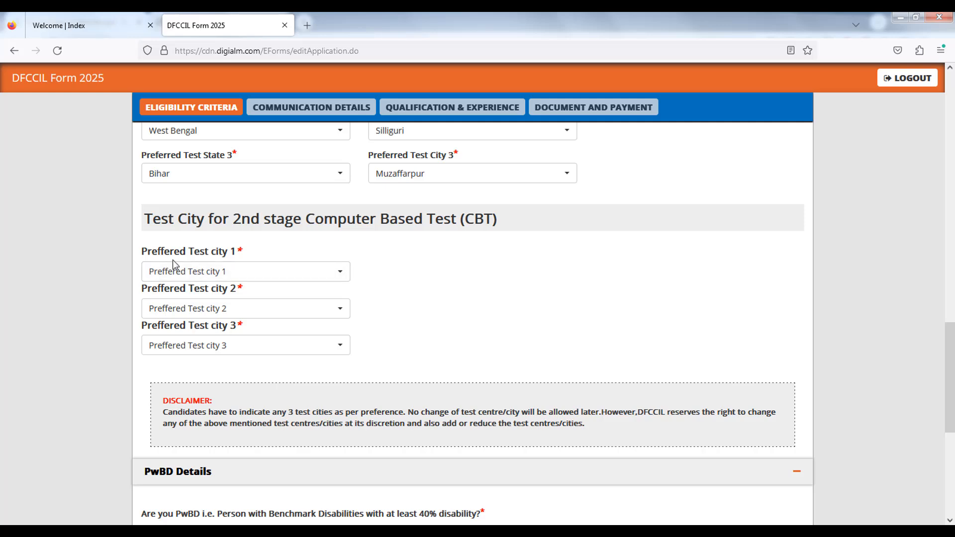
{"action": "left_click", "coordinate": [228, 270]}
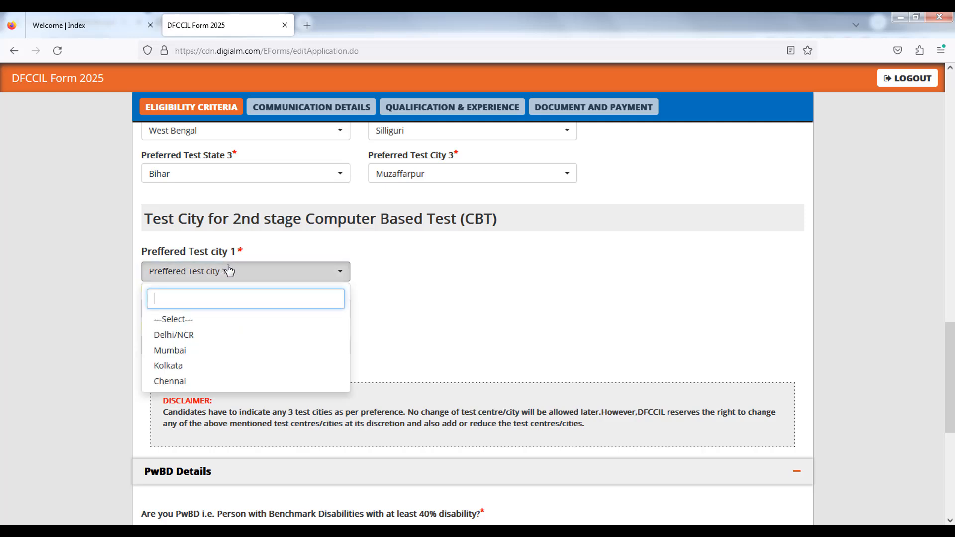
{"action": "left_click", "coordinate": [169, 366]}
{"action": "left_click", "coordinate": [214, 313]}
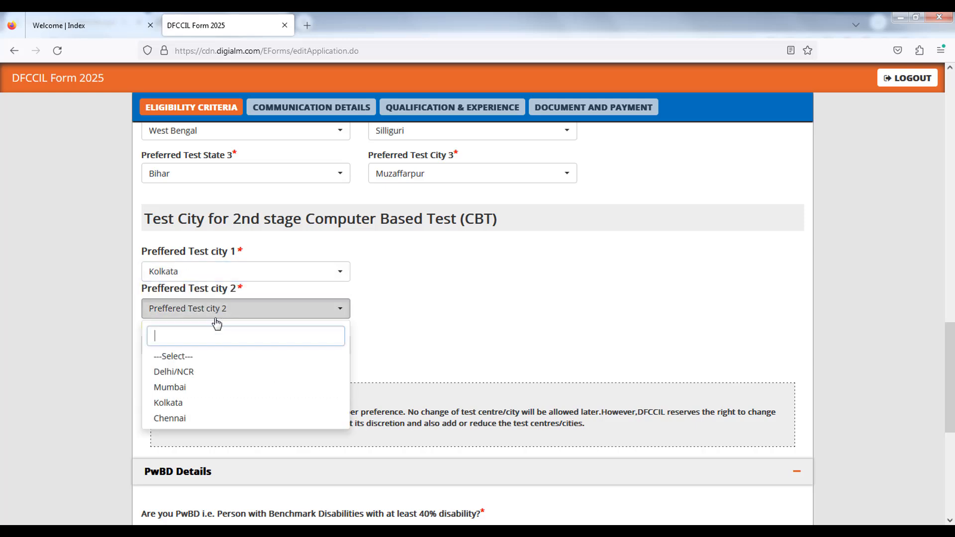
{"action": "left_click", "coordinate": [194, 368]}
{"action": "left_click", "coordinate": [209, 347]}
{"action": "left_click", "coordinate": [196, 421]}
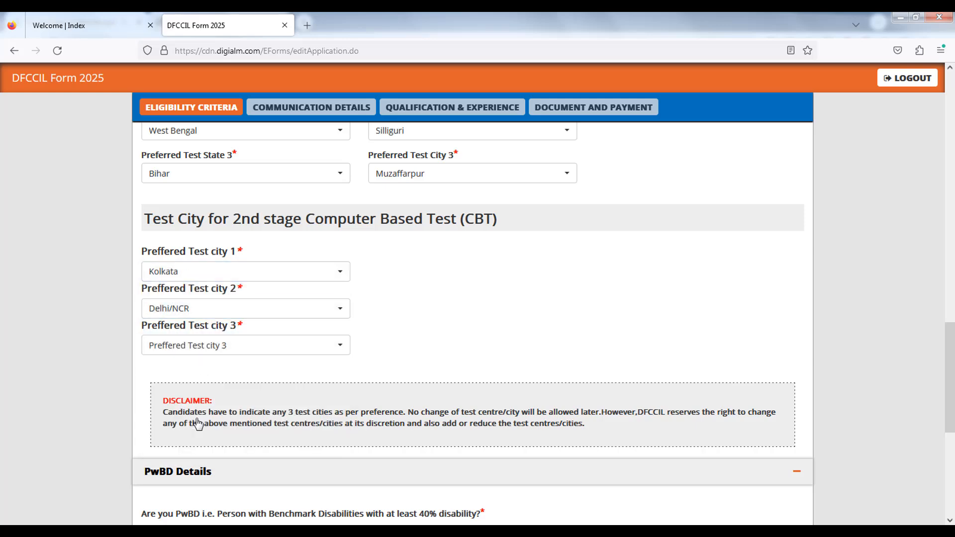
{"action": "left_click", "coordinate": [174, 350]}
{"action": "left_click", "coordinate": [180, 455]}
- Answer No to the PwBD, Ex-Servicemen and DFCCIL employee questions and save the eligibility criteria section
{"action": "scroll", "coordinate": [122, 401], "scroll_direction": "down", "scroll_amount": 2}
{"action": "scroll", "coordinate": [122, 399], "scroll_direction": "down", "scroll_amount": 5}
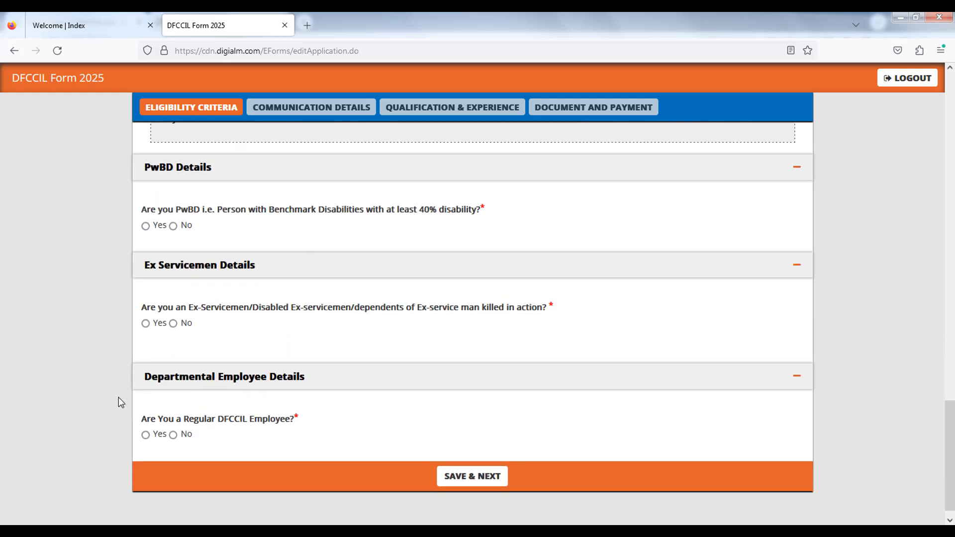
{"action": "left_click", "coordinate": [174, 226]}
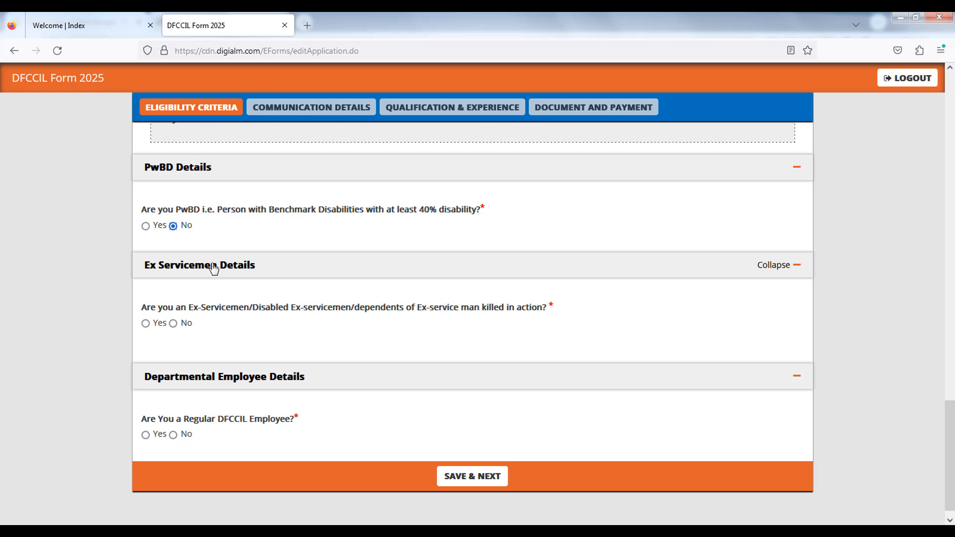
{"action": "left_click", "coordinate": [174, 324]}
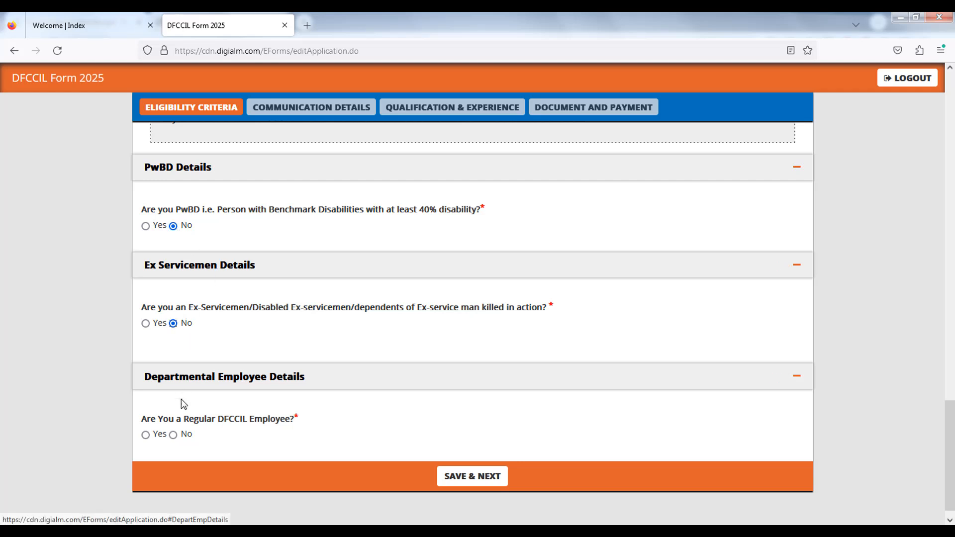
{"action": "left_click", "coordinate": [173, 435]}
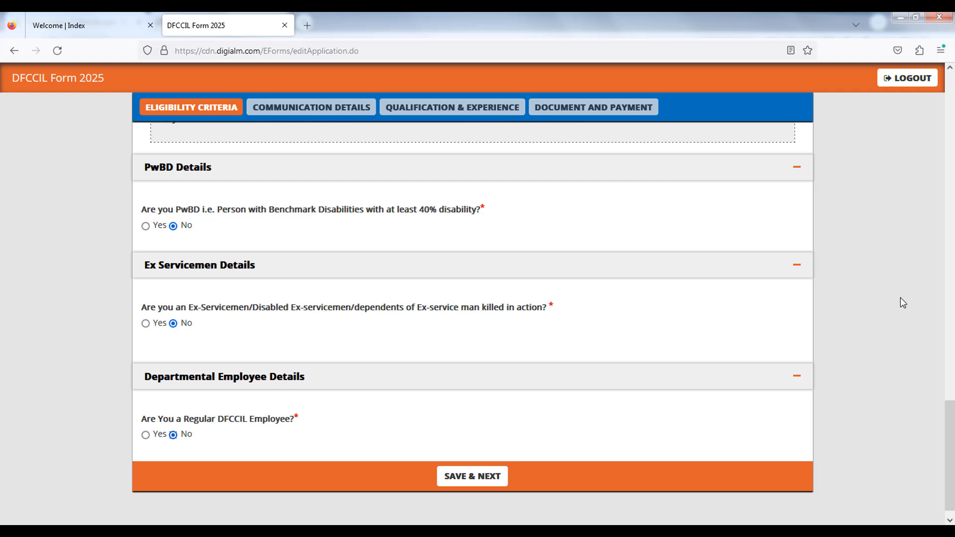
{"action": "left_click", "coordinate": [473, 476]}
{"action": "left_click", "coordinate": [584, 321]}
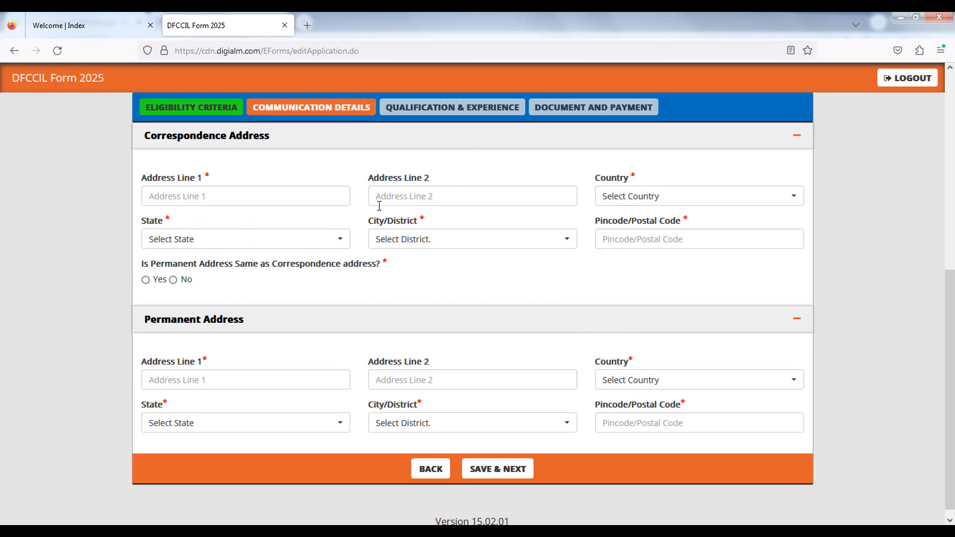
- Fill in correspondence address lines 1 and 2 and set the country to India
{"action": "left_click", "coordinate": [278, 196]}
{"action": "type", "text": "AT"}
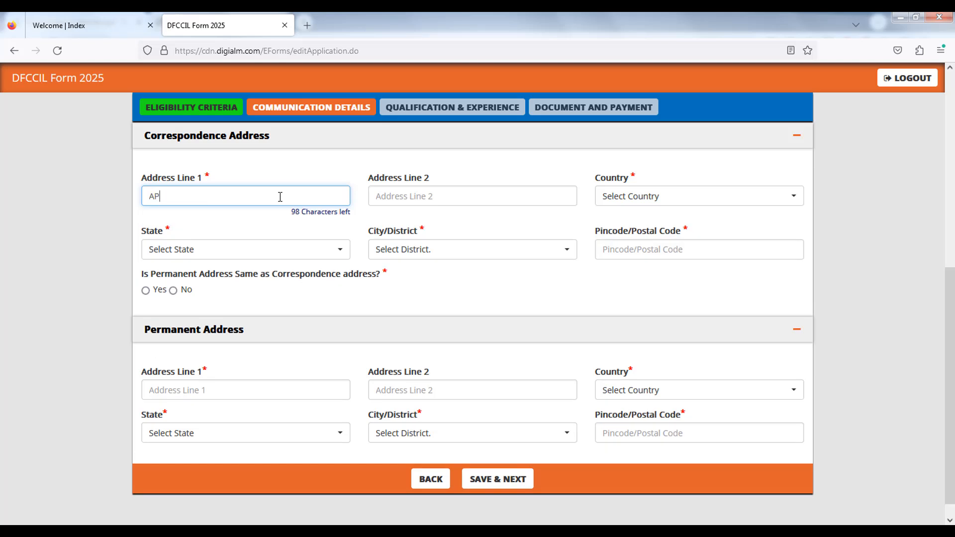
{"action": "key", "text": "BackSpace"}
{"action": "key", "text": "BackSpace"}
{"action": "type", "text": "A"}
{"action": "key", "text": "Tab"}
{"action": "type", "text": "ROAD"}
{"action": "left_click", "coordinate": [642, 196]}
{"action": "left_click", "coordinate": [622, 262]}
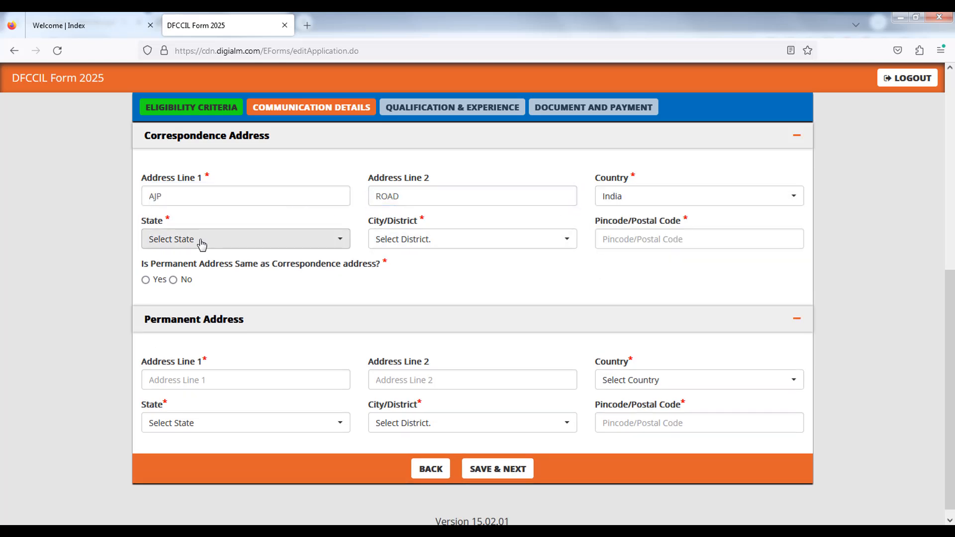
- Set the correspondence state to West Bengal and the city/district to Kolkata
{"action": "left_click", "coordinate": [184, 247]}
{"action": "type", "text": "W"}
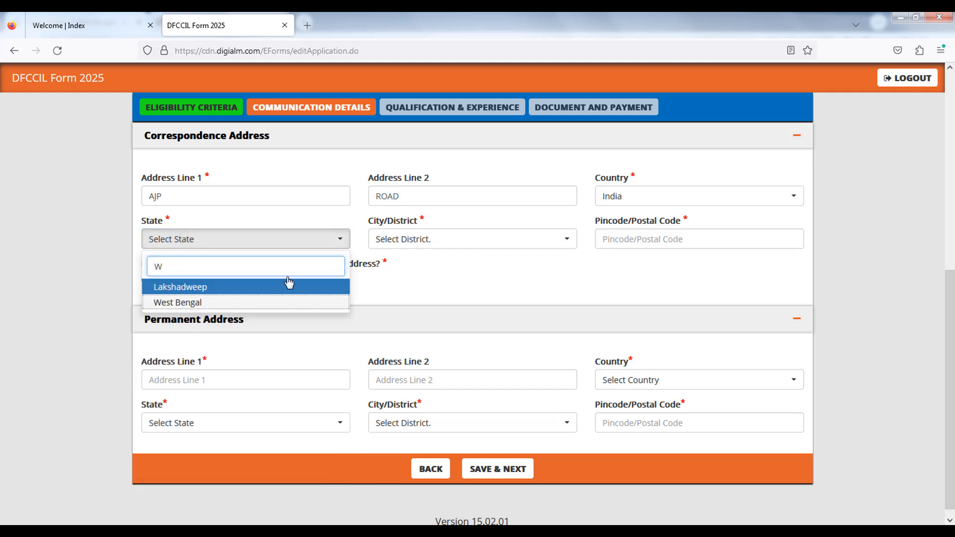
{"action": "key", "text": "Down"}
{"action": "key", "text": "Return"}
{"action": "left_click", "coordinate": [395, 241]}
{"action": "type", "text": "K"}
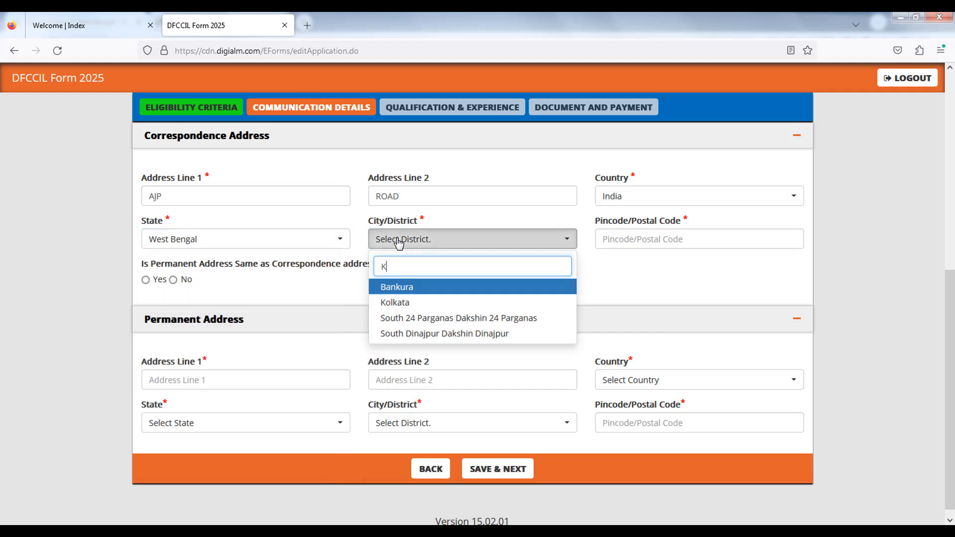
{"action": "left_click", "coordinate": [402, 302]}
- Enter the correspondence address pincode
{"action": "left_click", "coordinate": [652, 242]}
{"action": "type", "text": "87"}
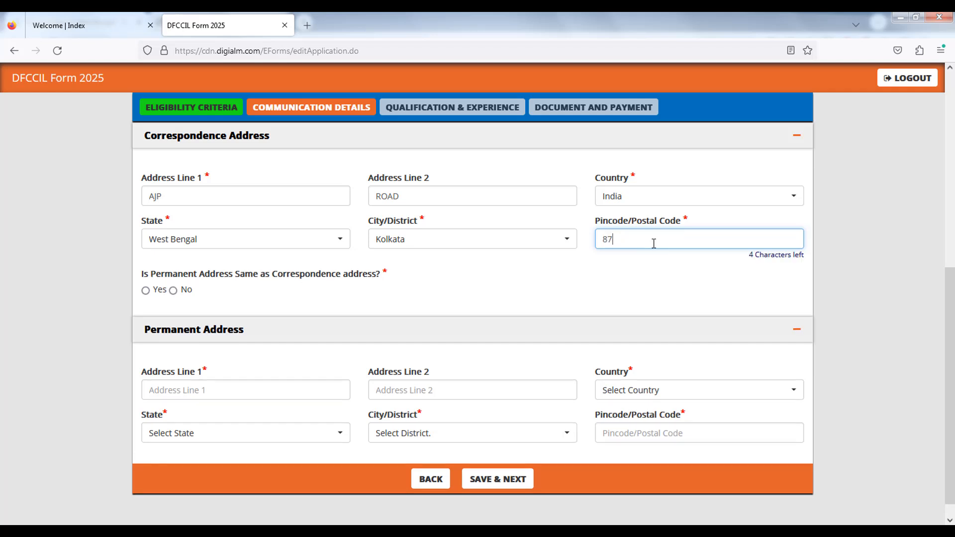
{"action": "key", "text": "BackSpace"}
{"action": "key", "text": "BackSpace"}
{"action": "type", "text": "700003"}
{"action": "left_click", "coordinate": [545, 291]}
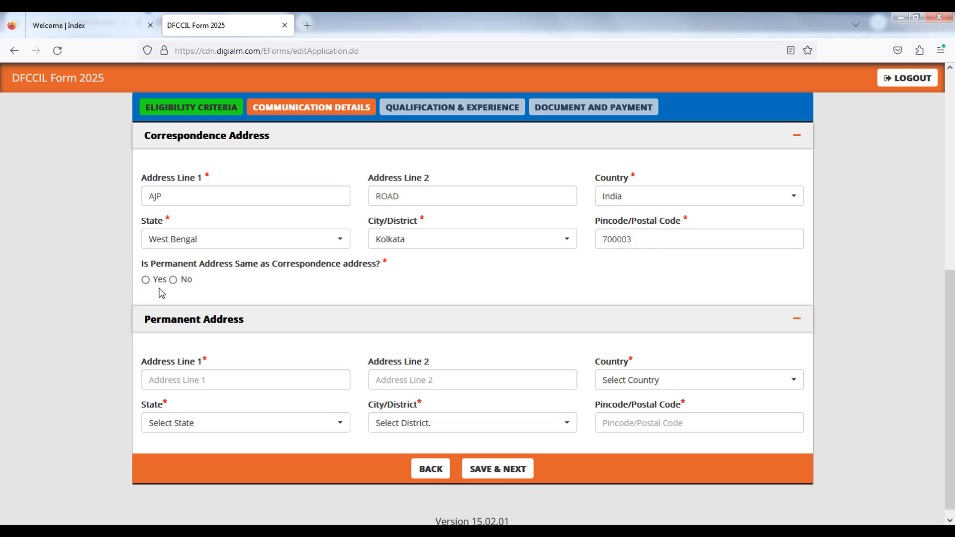
- Mark the permanent address as same as correspondence and save the communication details
{"action": "left_click", "coordinate": [145, 279]}
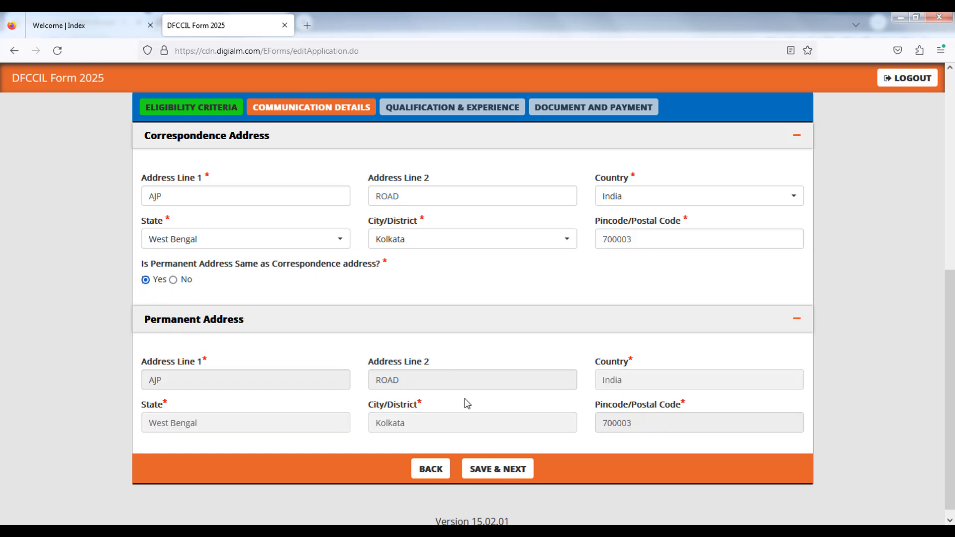
{"action": "left_click", "coordinate": [497, 474]}
{"action": "left_click", "coordinate": [567, 313]}
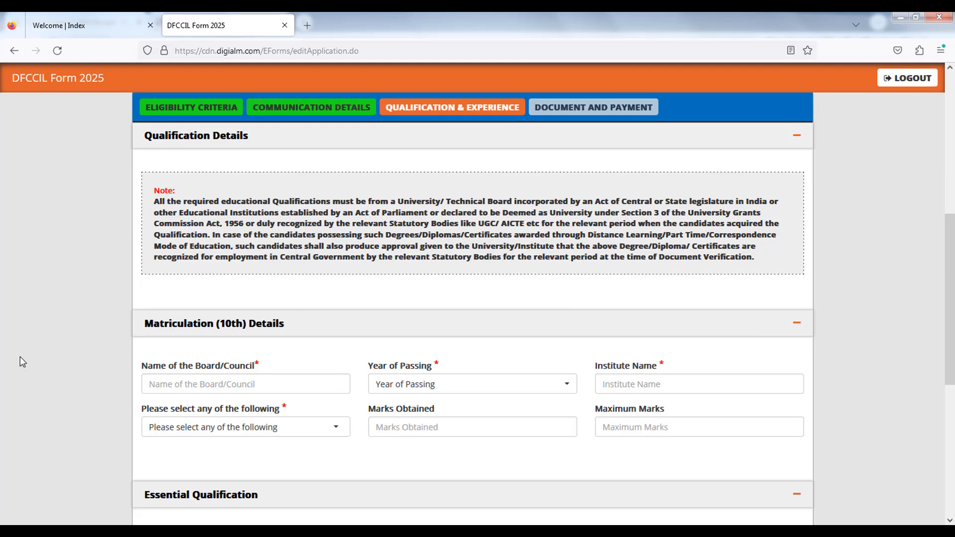
- Enter WBBSE as the 10th board name and set the year of passing to 2023
{"action": "scroll", "coordinate": [20, 362], "scroll_direction": "down", "scroll_amount": 3}
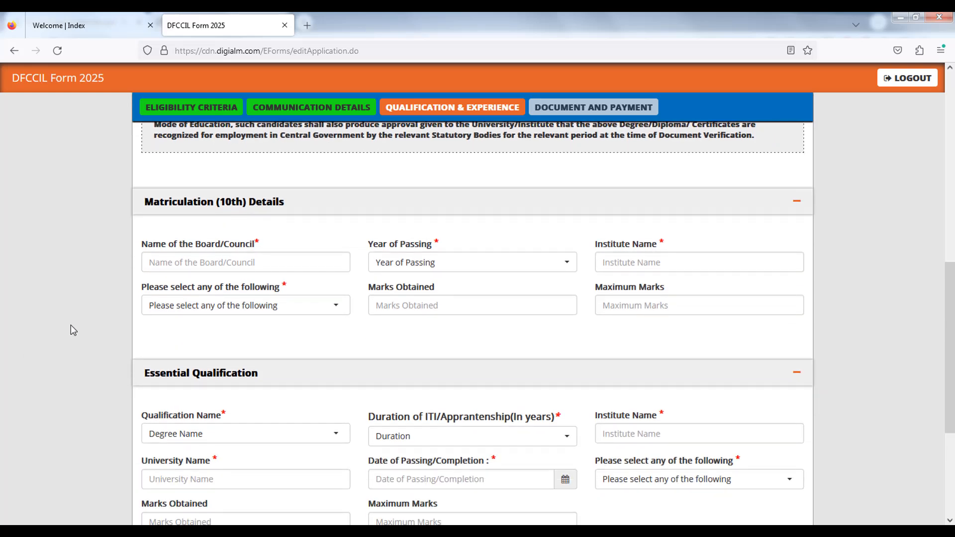
{"action": "left_click", "coordinate": [196, 263]}
{"action": "type", "text": "W"}
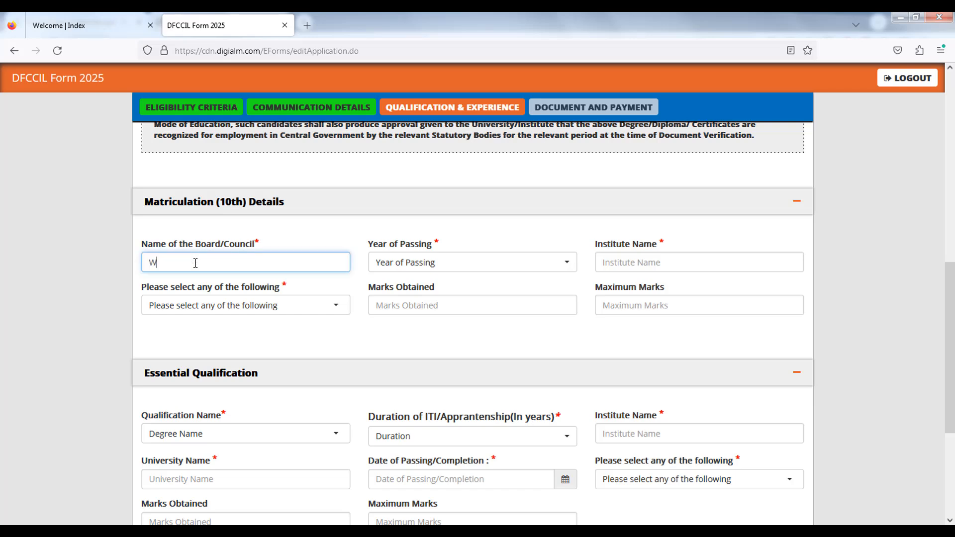
{"action": "type", "text": "BBSE"}
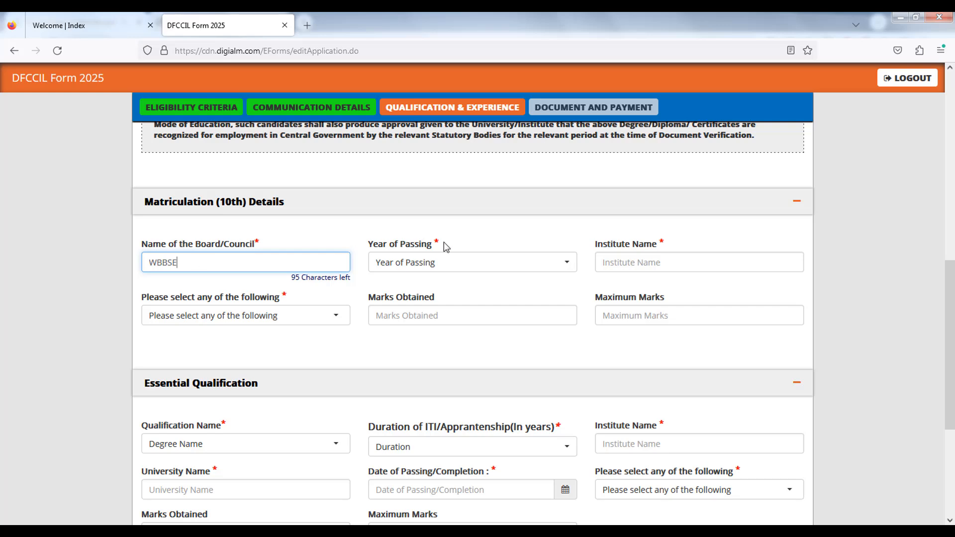
{"action": "left_click", "coordinate": [429, 266]}
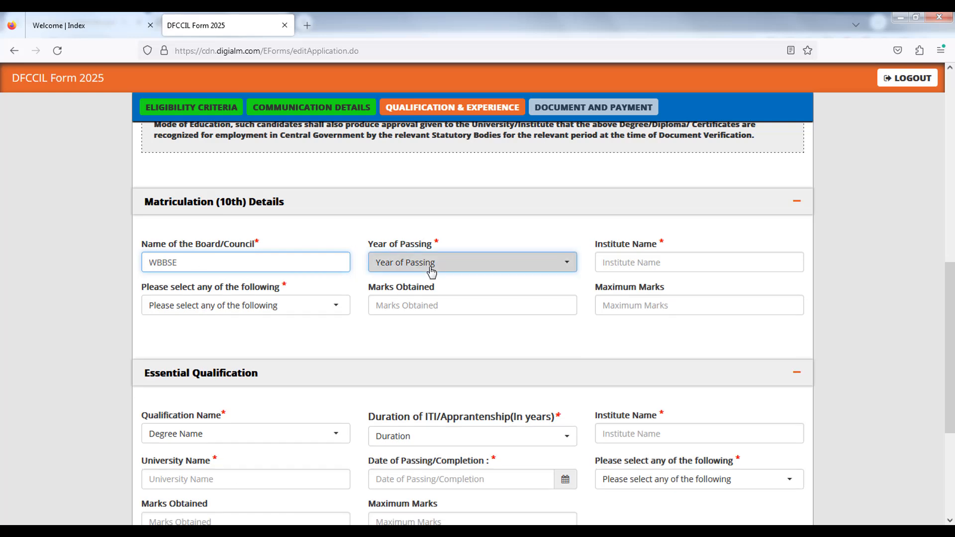
{"action": "left_click", "coordinate": [408, 342]}
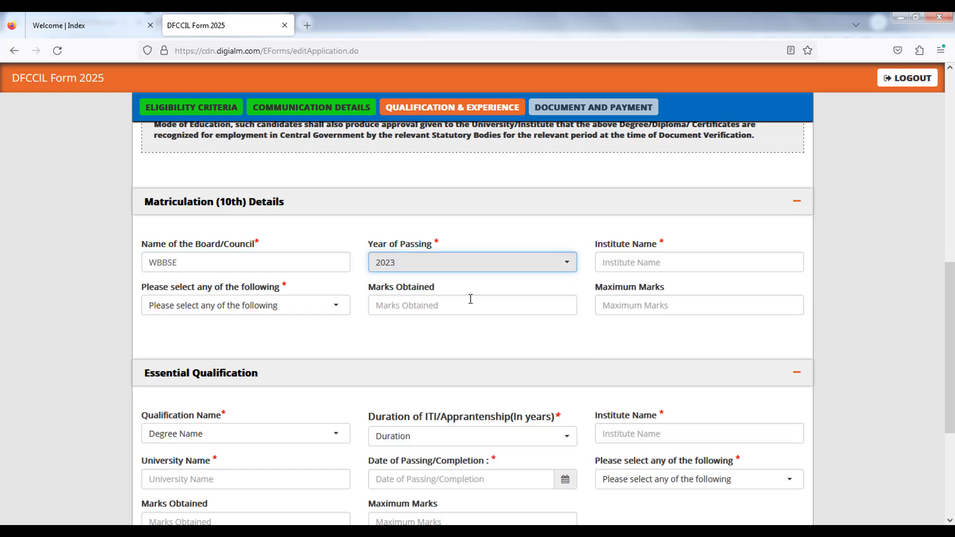
- Enter HUSSA as the 10th institute name
{"action": "left_click", "coordinate": [637, 263]}
{"action": "type", "text": "W"}
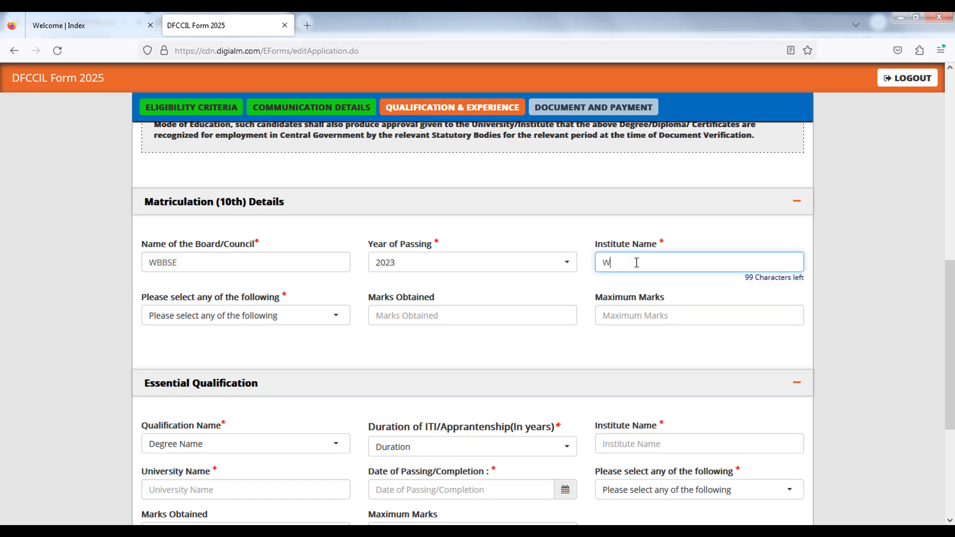
{"action": "key", "text": "BackSpace"}
{"action": "type", "text": "A"}
{"action": "key", "text": "BackSpace"}
{"action": "type", "text": "HUSSA"}
{"action": "left_click", "coordinate": [48, 341]}
- Set the 10th marks type to Percentage and enter 350 marks obtained out of 700 maximum marks
{"action": "left_click", "coordinate": [215, 310]}
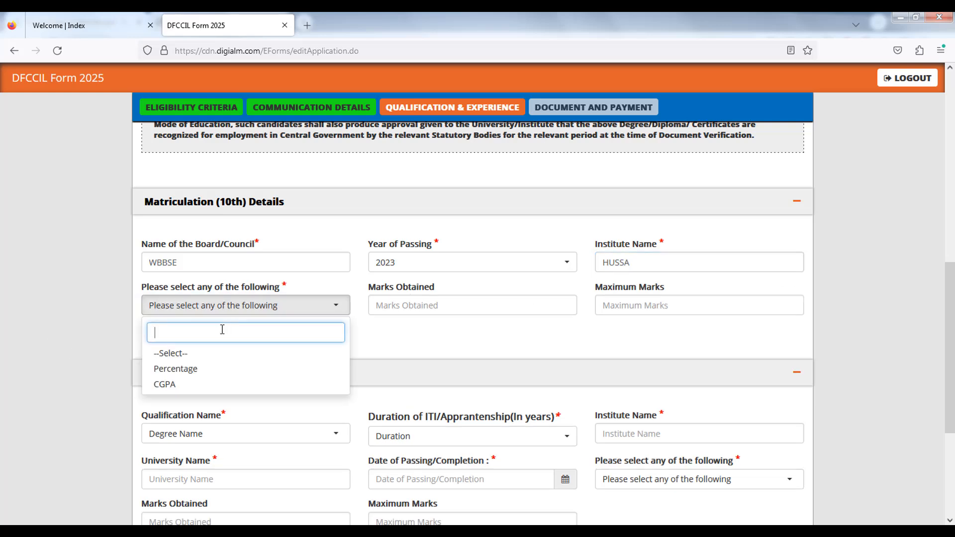
{"action": "left_click", "coordinate": [199, 369]}
{"action": "left_click", "coordinate": [309, 335]}
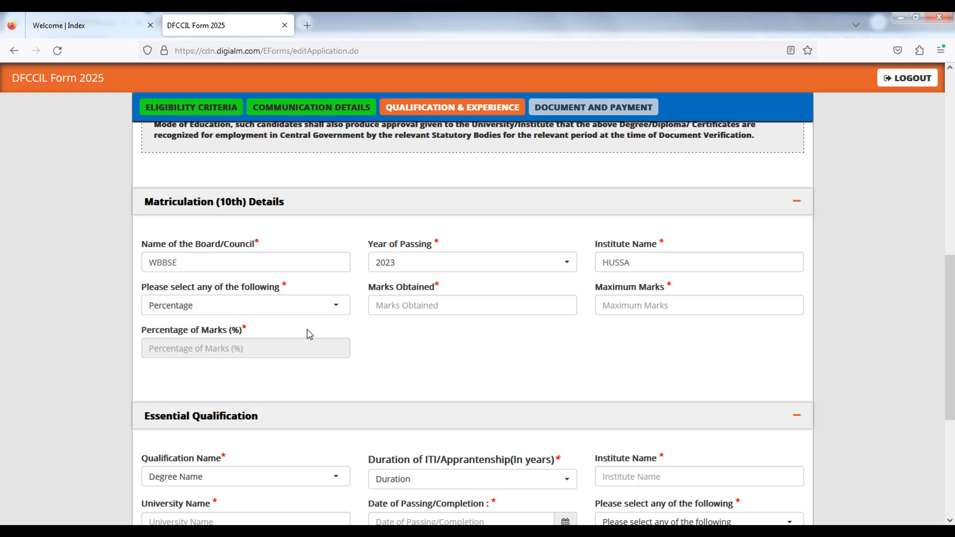
{"action": "left_click", "coordinate": [392, 312]}
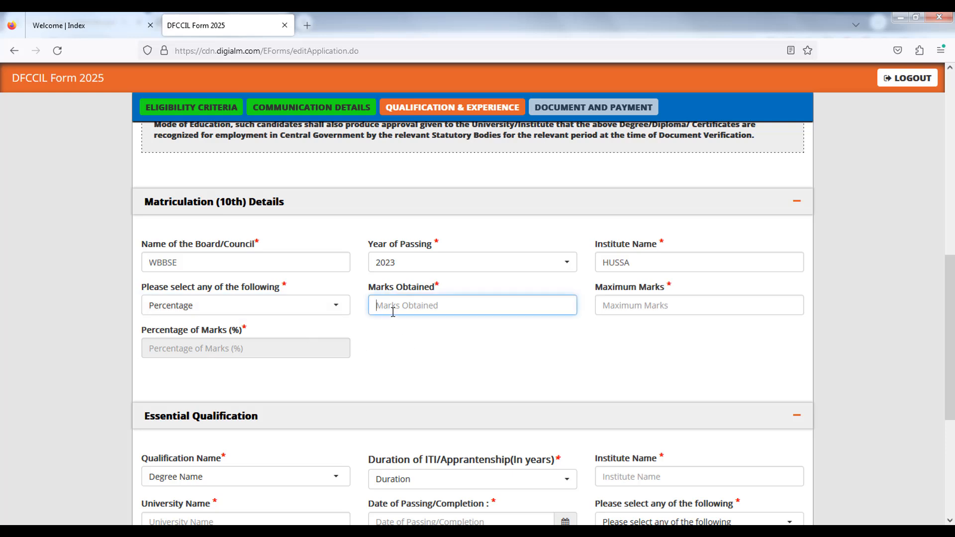
{"action": "type", "text": "350"}
{"action": "key", "text": "Tab"}
{"action": "type", "text": "700"}
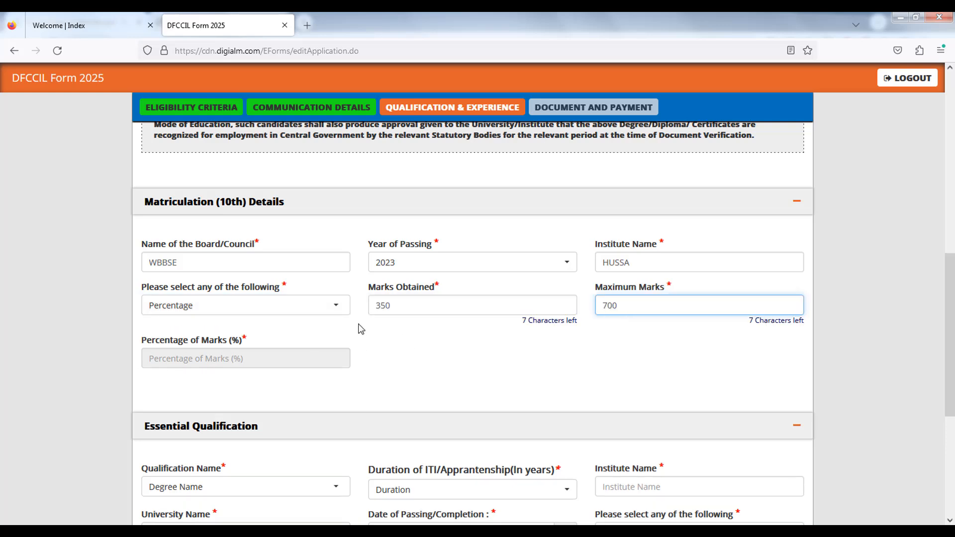
{"action": "left_click", "coordinate": [128, 357]}
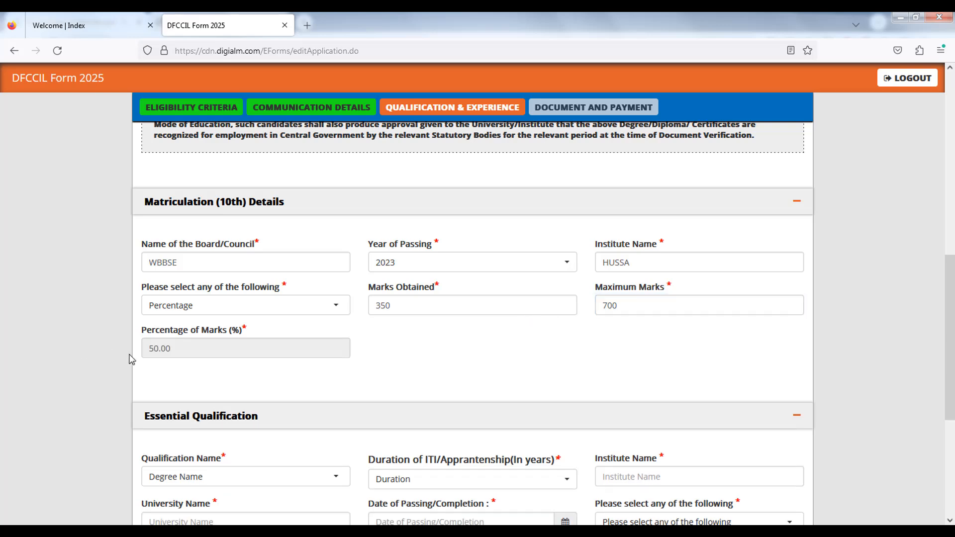
- Set the essential qualification to Minimum 1 Year ITI with a duration of 01 Year
{"action": "scroll", "coordinate": [128, 358], "scroll_direction": "down", "scroll_amount": 2}
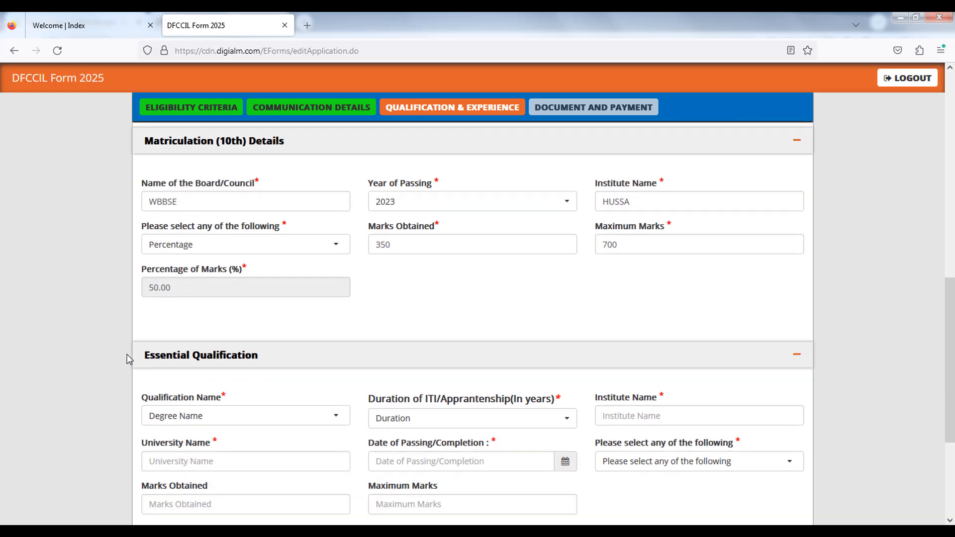
{"action": "scroll", "coordinate": [128, 358], "scroll_direction": "down", "scroll_amount": 5}
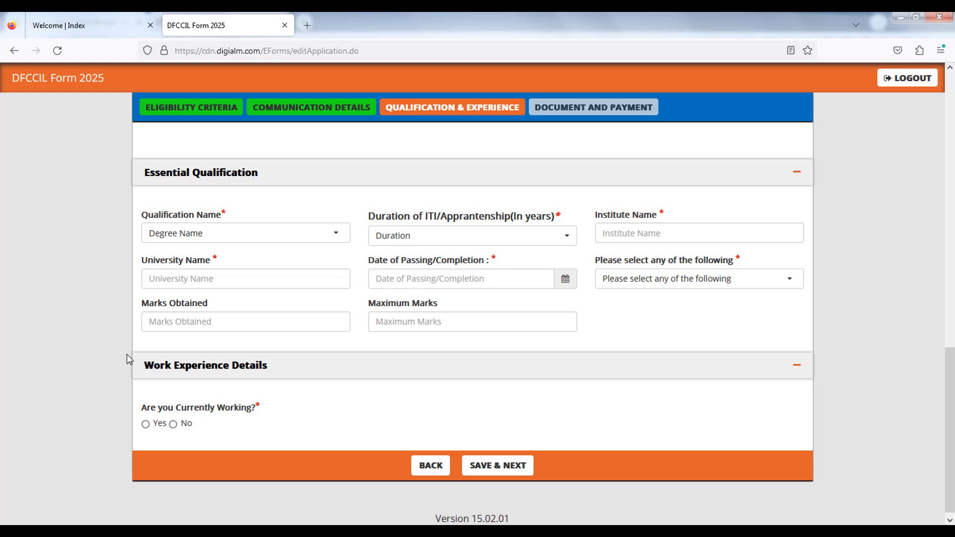
{"action": "left_click", "coordinate": [206, 232]}
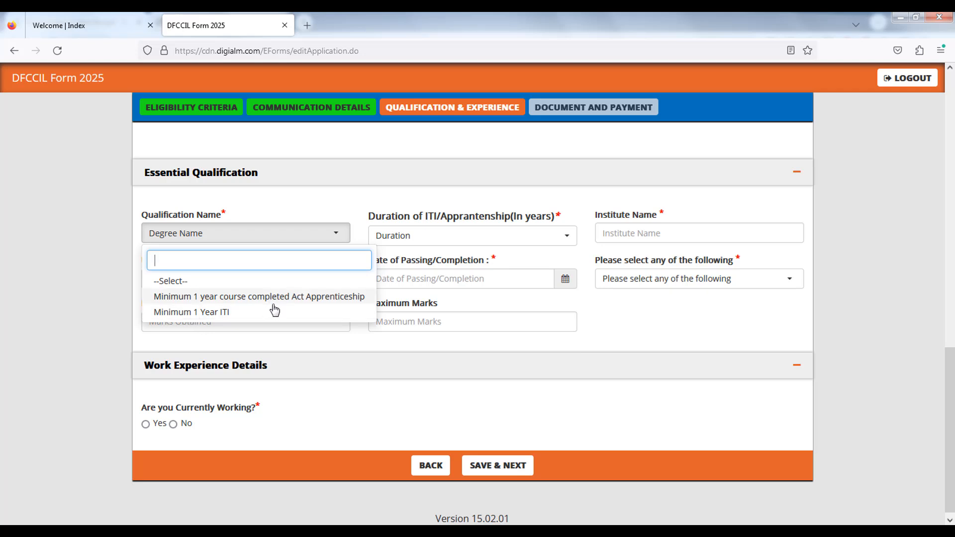
{"action": "left_click", "coordinate": [200, 312]}
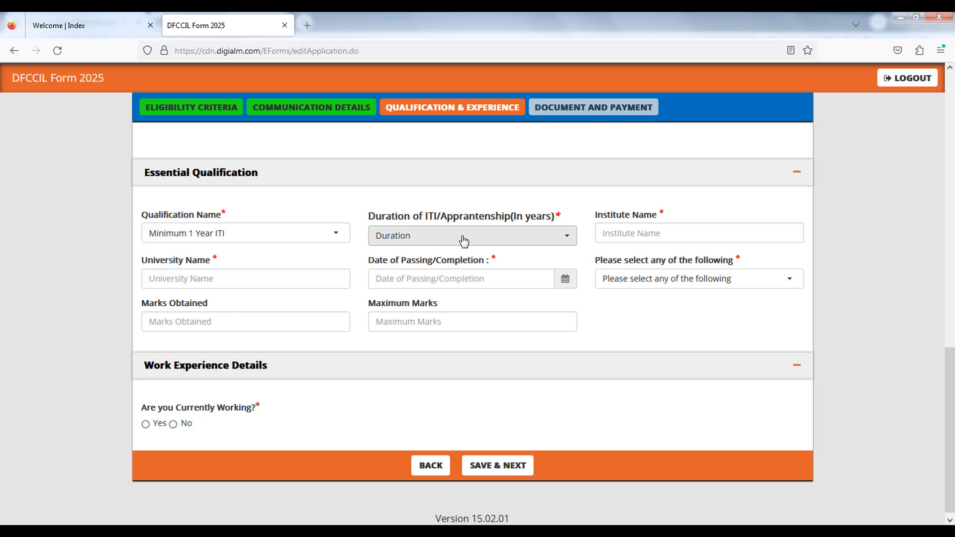
{"action": "left_click", "coordinate": [475, 241]}
{"action": "left_click", "coordinate": [414, 299]}
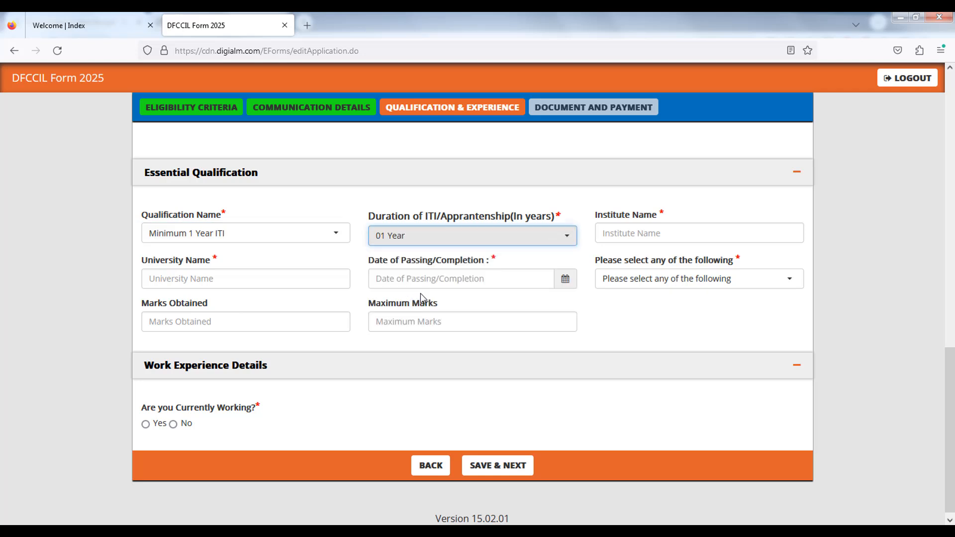
- Enter AAA as the qualification institute name and WW as the university name
{"action": "left_click", "coordinate": [627, 232]}
{"action": "type", "text": "AAA"}
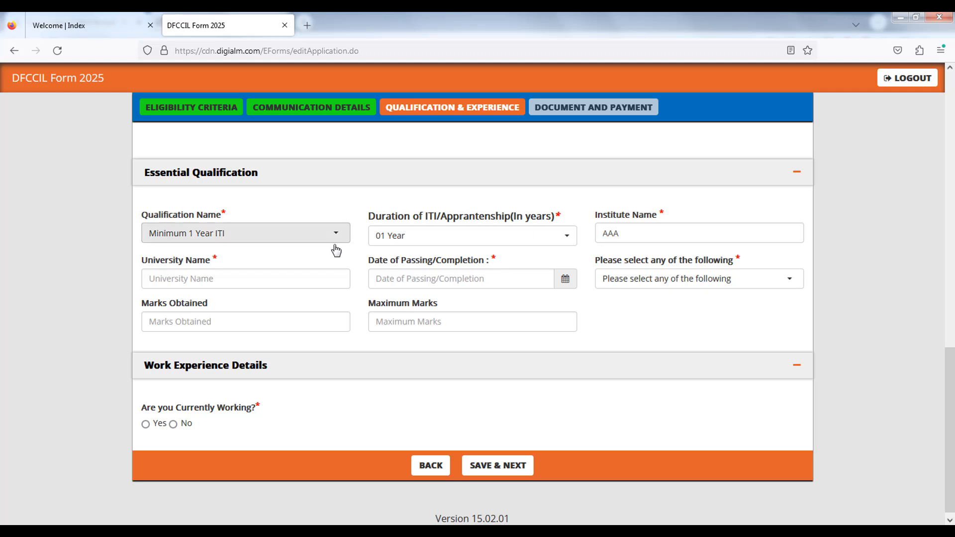
{"action": "left_click", "coordinate": [249, 277]}
{"action": "type", "text": "WW"}
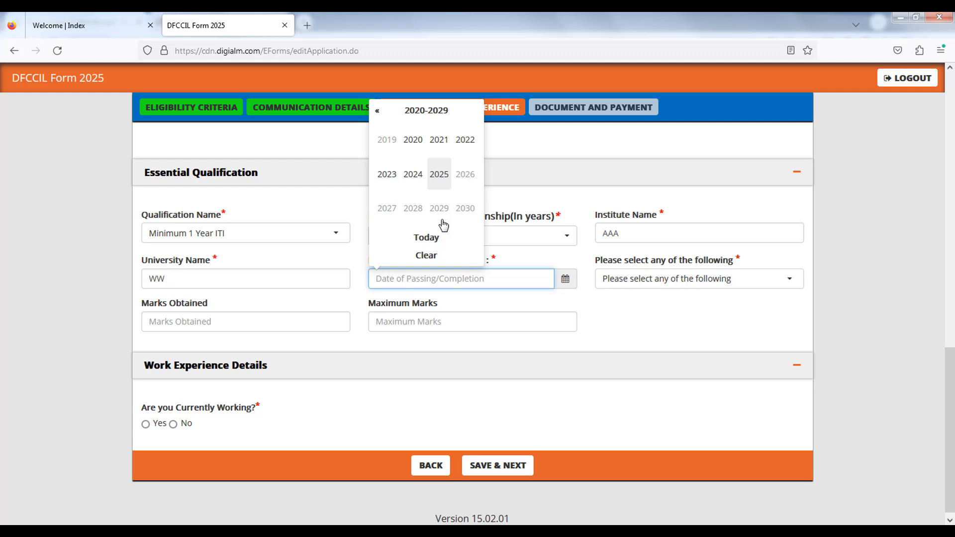
- Set the qualification's date of passing to 20/01/2025 using the date picker
{"action": "left_click", "coordinate": [414, 142]}
{"action": "left_click", "coordinate": [414, 175]}
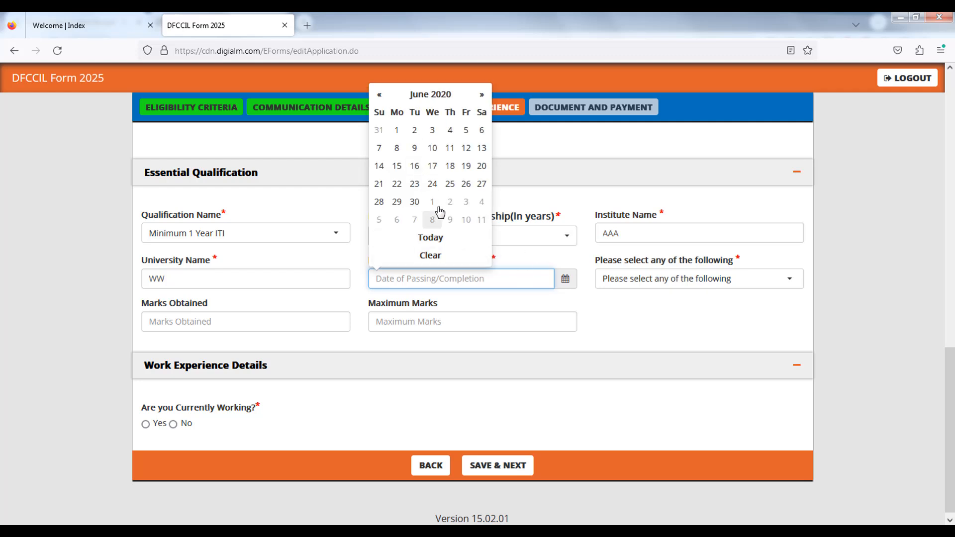
{"action": "left_click", "coordinate": [434, 186]}
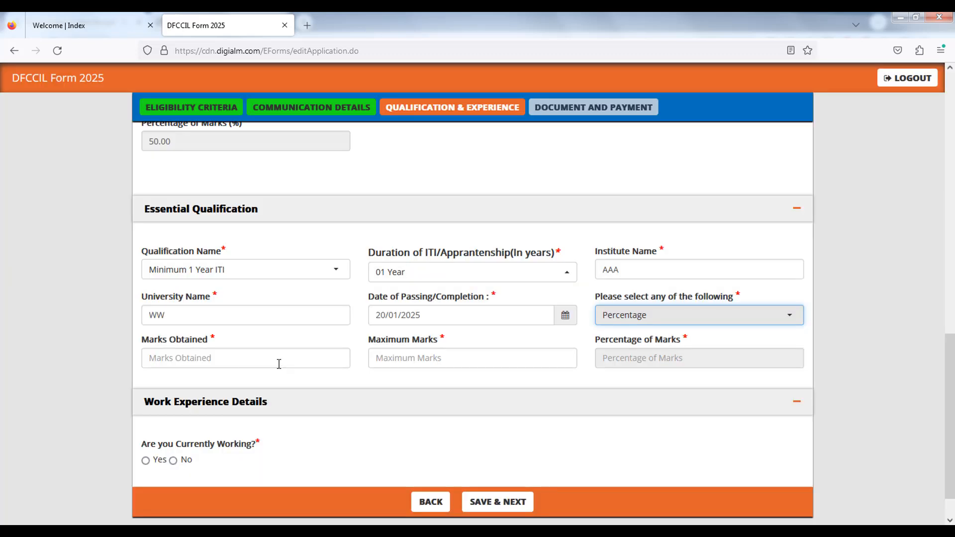
- Enter 450 marks obtained and 500 maximum marks for the essential qualification
{"action": "left_click", "coordinate": [279, 364]}
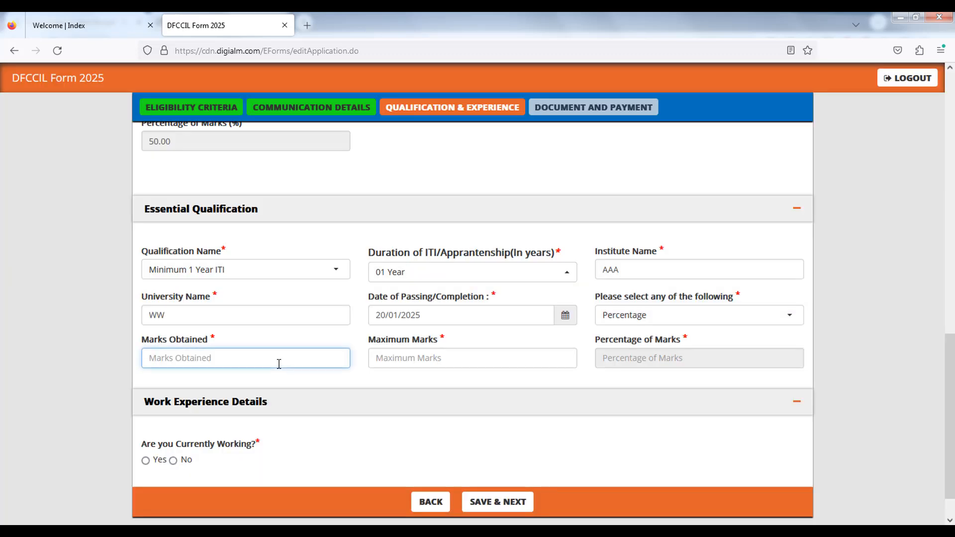
{"action": "type", "text": "350"}
{"action": "key", "text": "Tab"}
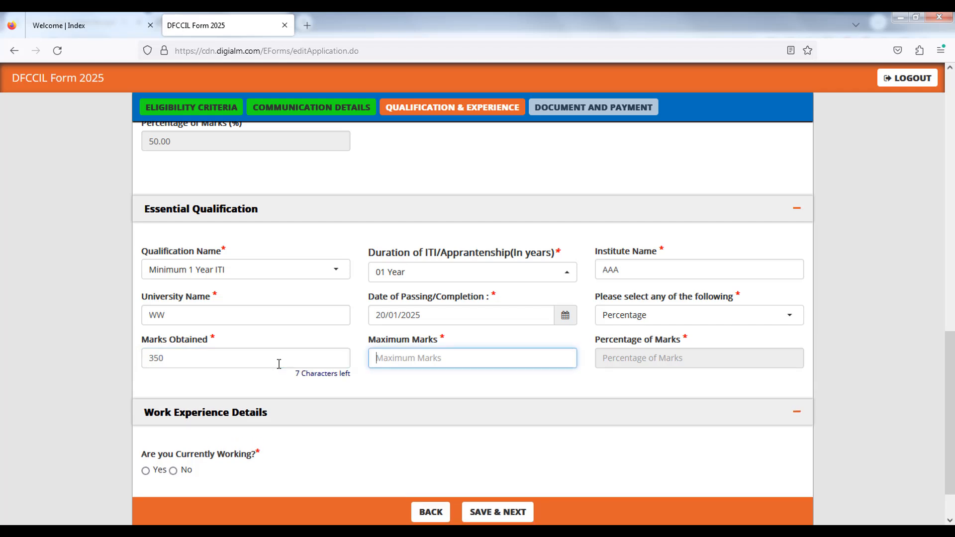
{"action": "type", "text": "800"}
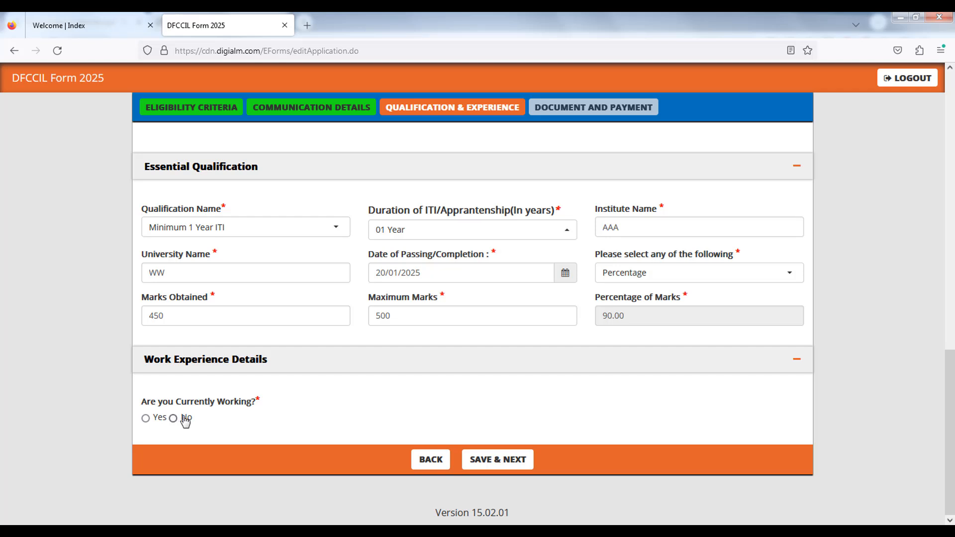
- Mark the candidate as not currently working and save the qualification and experience details
{"action": "left_click", "coordinate": [175, 418]}
{"action": "left_click", "coordinate": [505, 463]}
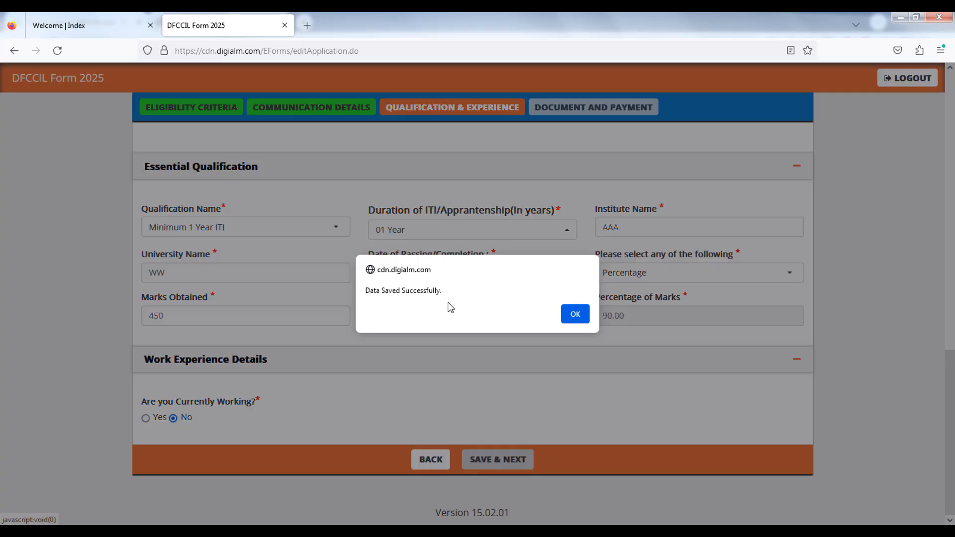
{"action": "left_click_drag", "start_coordinate": [390, 296], "coordinate": [423, 296]}
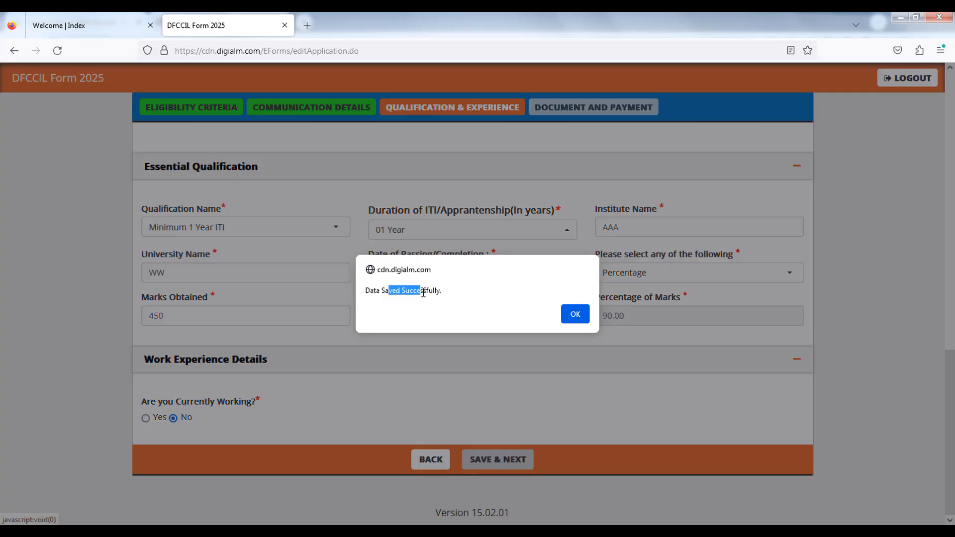
{"action": "left_click", "coordinate": [575, 317]}
- Review the list of documents required for upload
{"action": "scroll", "coordinate": [494, 330], "scroll_direction": "up", "scroll_amount": 2}
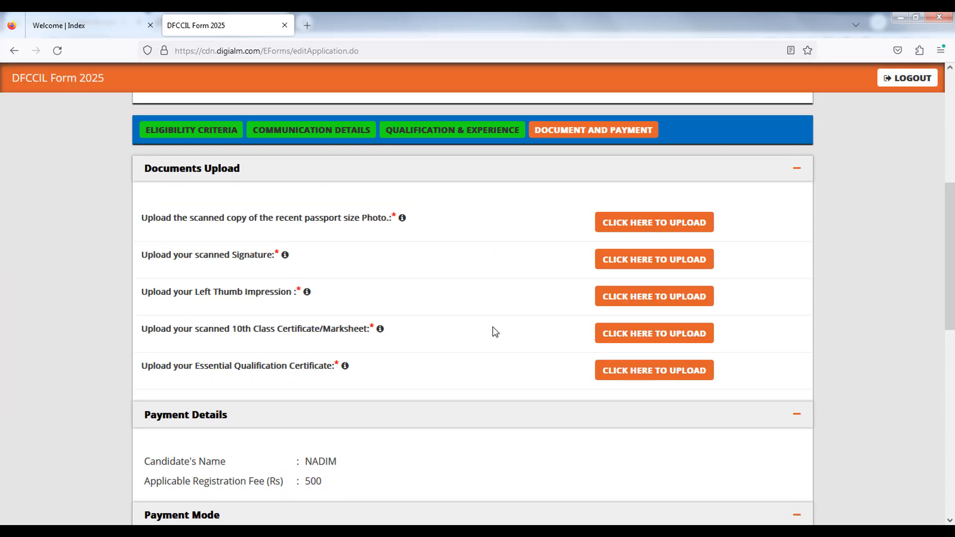
{"action": "left_click_drag", "start_coordinate": [172, 250], "coordinate": [343, 251]}
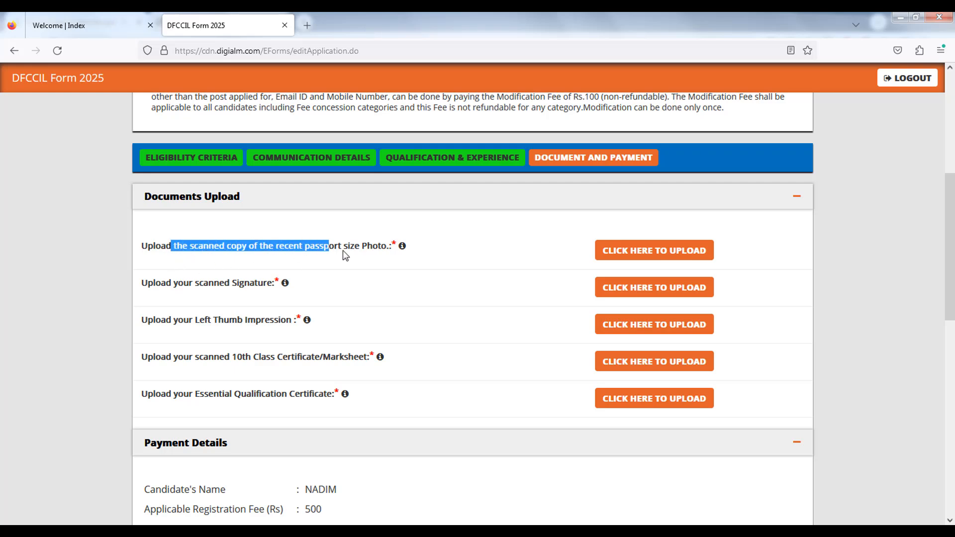
{"action": "left_click_drag", "start_coordinate": [189, 288], "coordinate": [292, 299]}
{"action": "left_click", "coordinate": [292, 298]}
{"action": "left_click_drag", "start_coordinate": [203, 320], "coordinate": [303, 321]}
{"action": "left_click", "coordinate": [207, 362]}
{"action": "left_click_drag", "start_coordinate": [194, 360], "coordinate": [368, 359]}
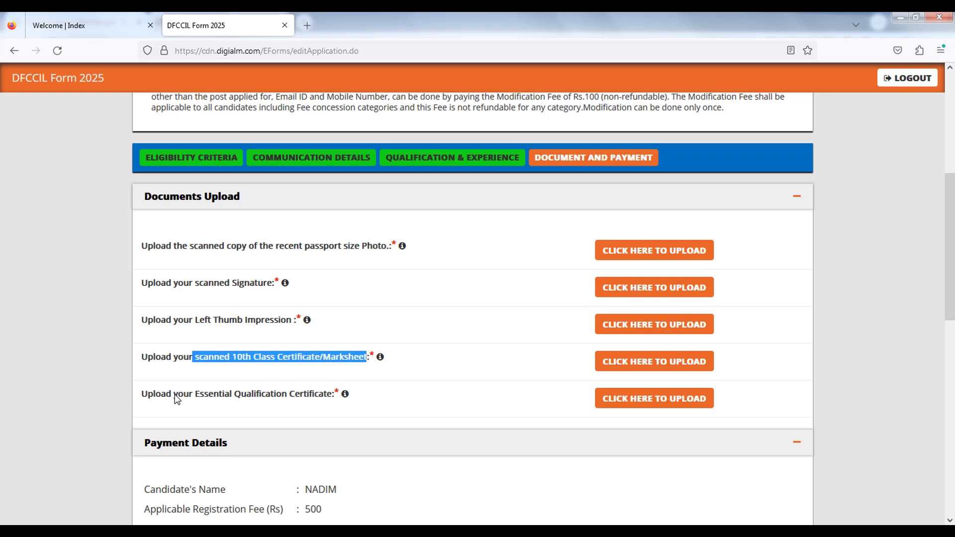
{"action": "left_click_drag", "start_coordinate": [172, 399], "coordinate": [250, 403]}
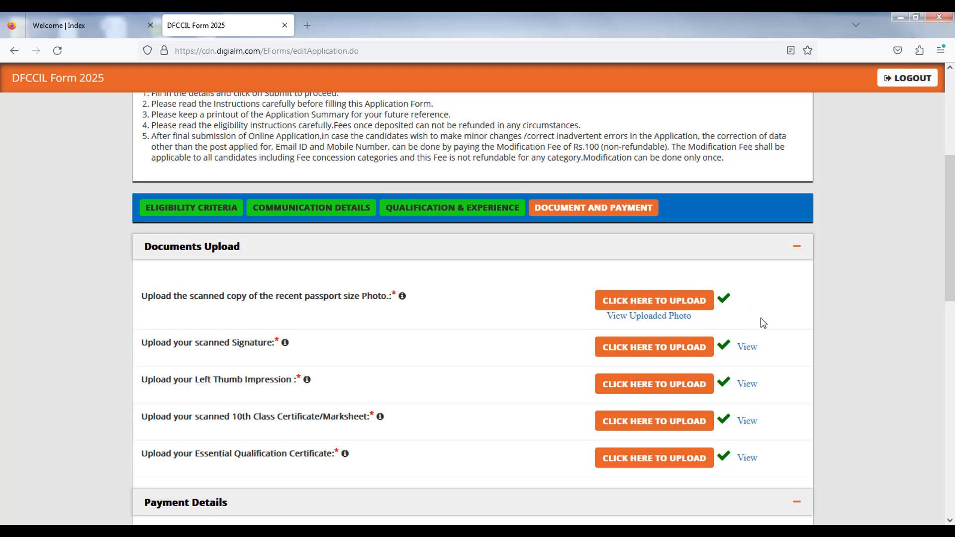
- Tick all the declaration checkboxes, including the final agreement
{"action": "scroll", "coordinate": [835, 318], "scroll_direction": "down", "scroll_amount": 2}
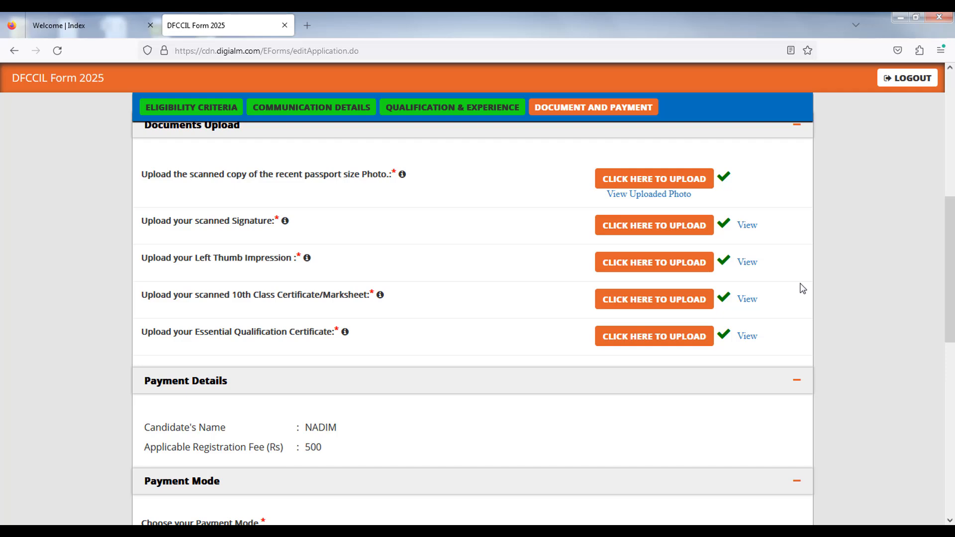
{"action": "scroll", "coordinate": [801, 285], "scroll_direction": "down", "scroll_amount": 1}
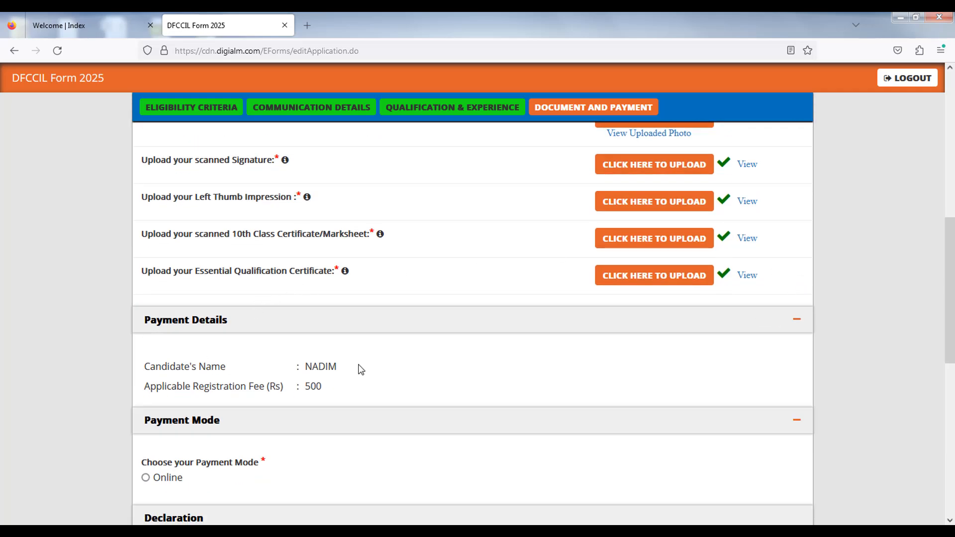
{"action": "scroll", "coordinate": [358, 369], "scroll_direction": "down", "scroll_amount": 3}
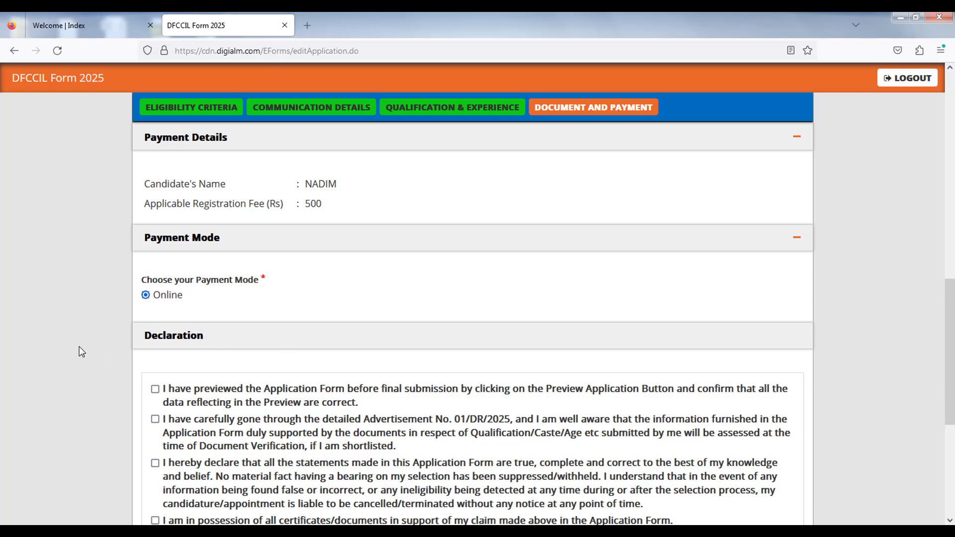
{"action": "scroll", "coordinate": [81, 354], "scroll_direction": "down", "scroll_amount": 3}
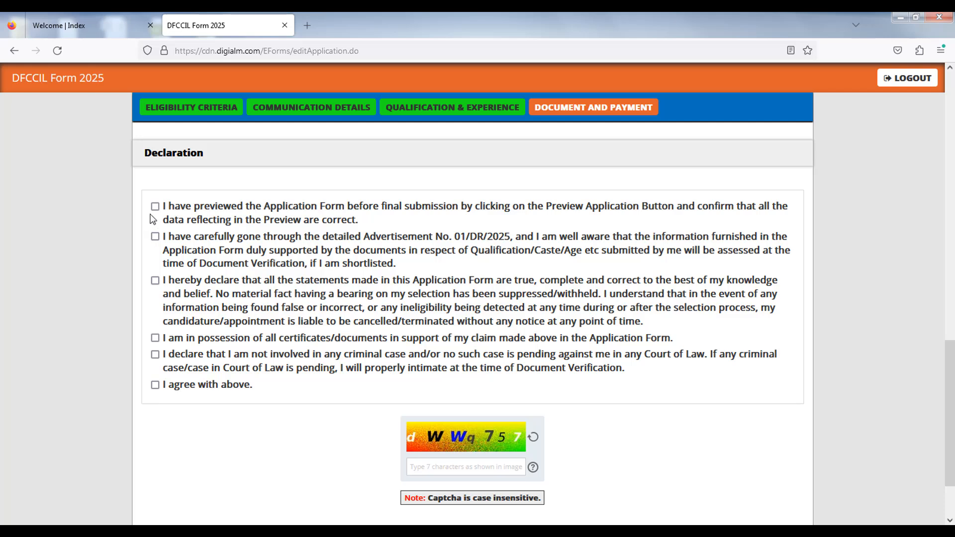
{"action": "left_click", "coordinate": [156, 206]}
{"action": "left_click", "coordinate": [155, 236]}
{"action": "left_click", "coordinate": [156, 280]}
{"action": "left_click", "coordinate": [156, 339]}
{"action": "left_click", "coordinate": [254, 385]}
- Enter the captcha code shown in the image
{"action": "left_click", "coordinate": [424, 469]}
{"action": "type", "text": "d"}
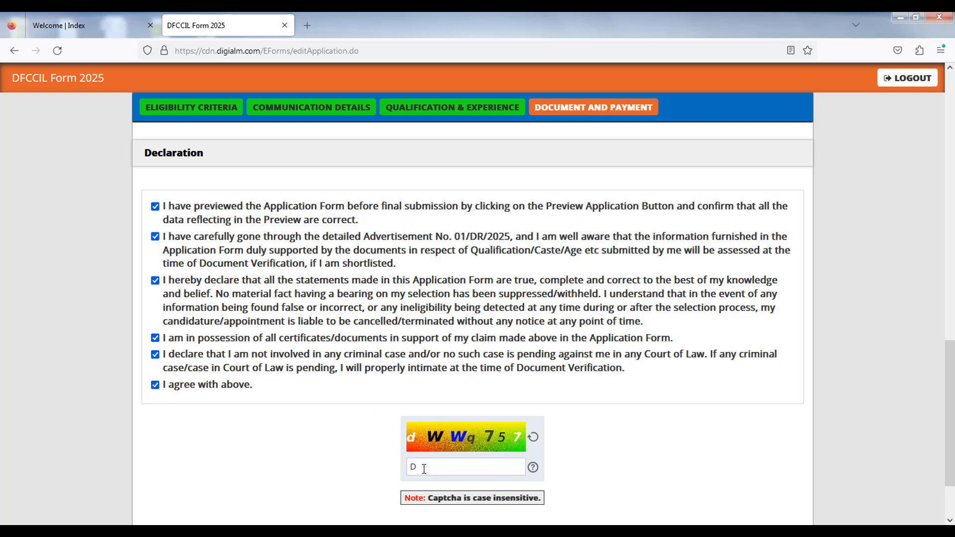
{"action": "key", "text": "BackSpace"}
{"action": "type", "text": "dwwq757"}
- Submit the application and accept the personal data instructions
{"action": "scroll", "coordinate": [587, 415], "scroll_direction": "down", "scroll_amount": 2}
{"action": "scroll", "coordinate": [586, 417], "scroll_direction": "down", "scroll_amount": 1}
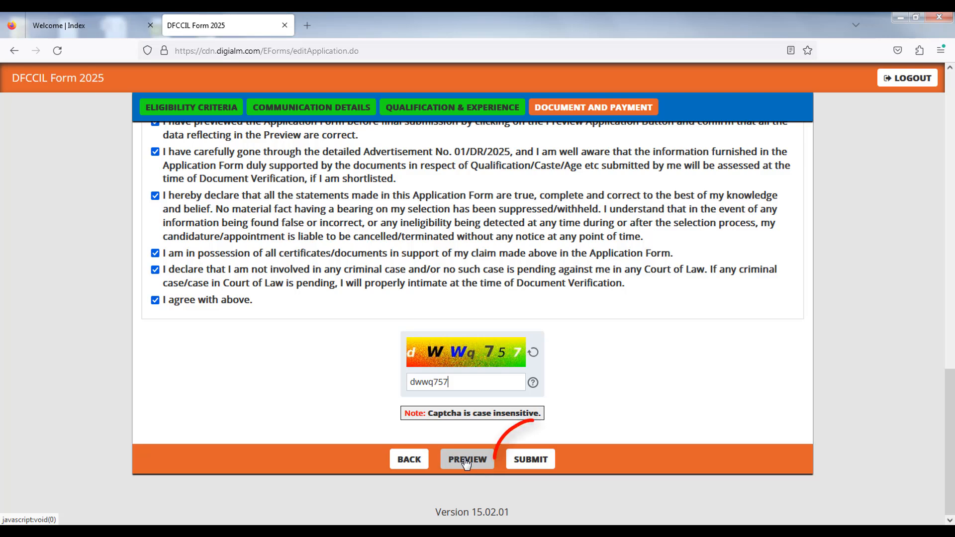
{"action": "left_click", "coordinate": [532, 457]}
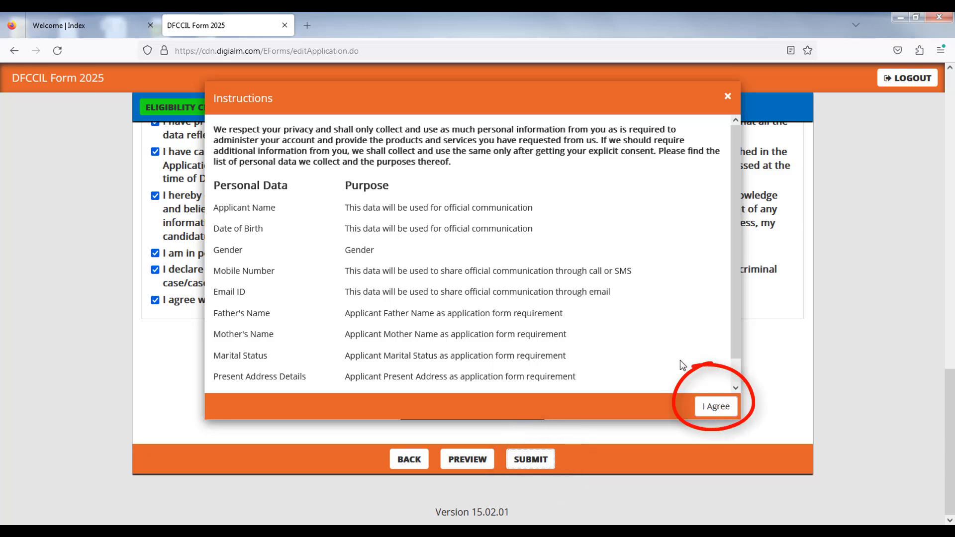
{"action": "left_click", "coordinate": [716, 408]}
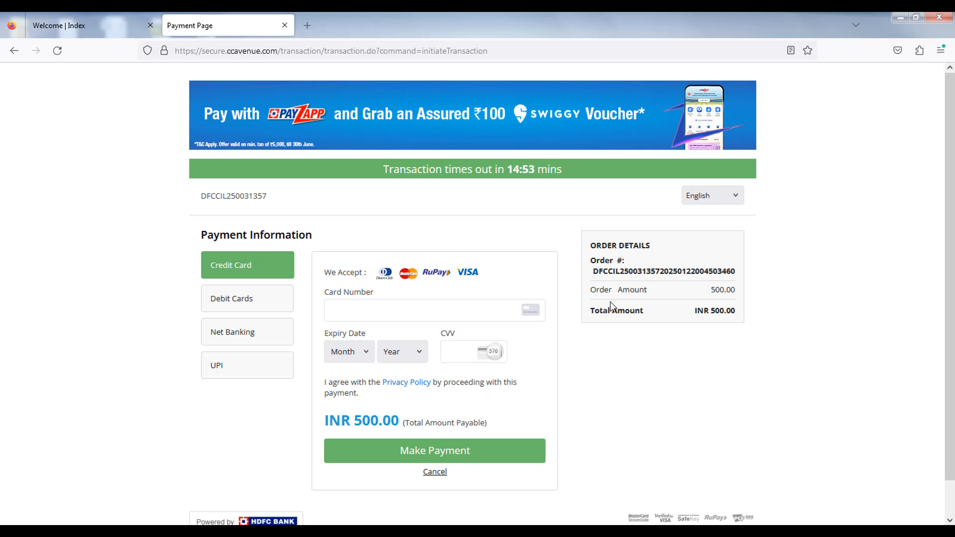
- Switch the payment method to UPI and generate the payment QR code
{"action": "left_click", "coordinate": [237, 305]}
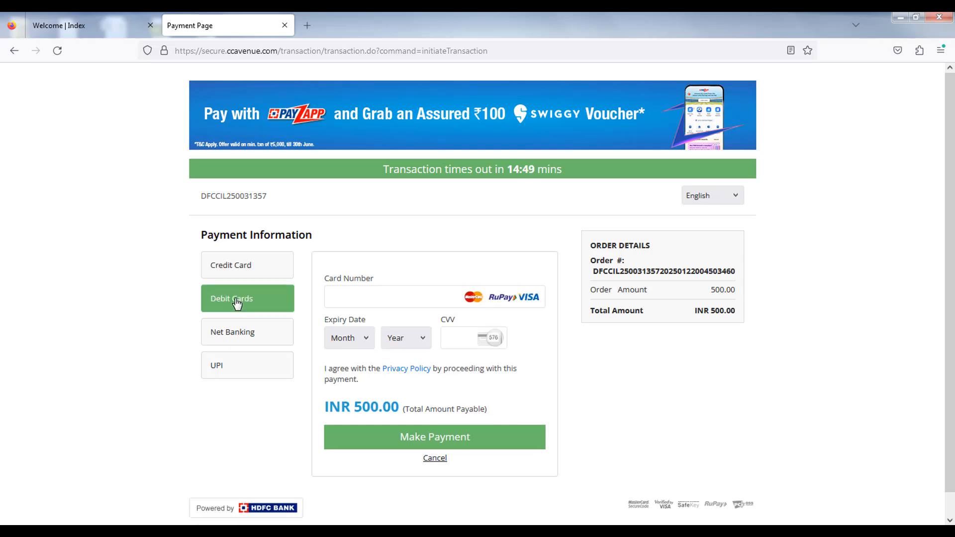
{"action": "left_click", "coordinate": [234, 341]}
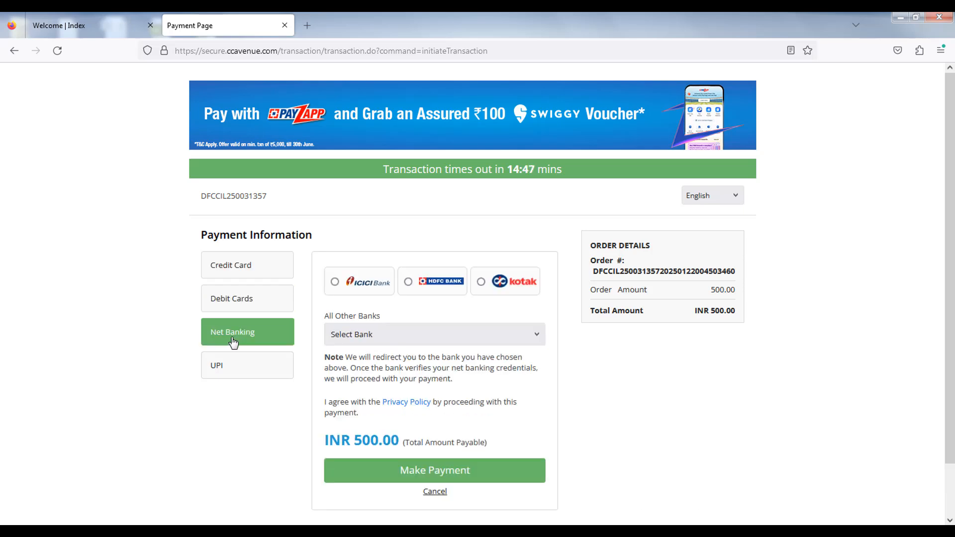
{"action": "left_click", "coordinate": [236, 369]}
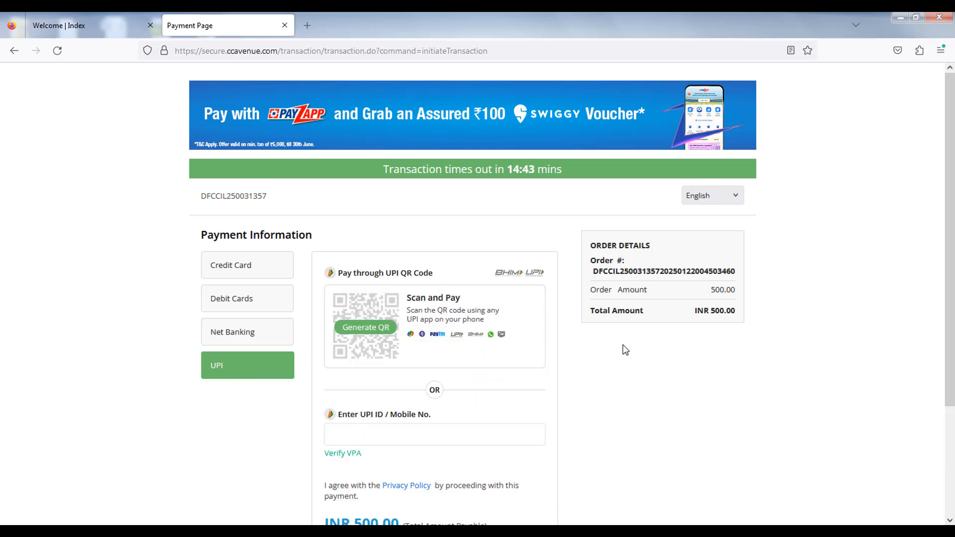
{"action": "left_click", "coordinate": [367, 330]}
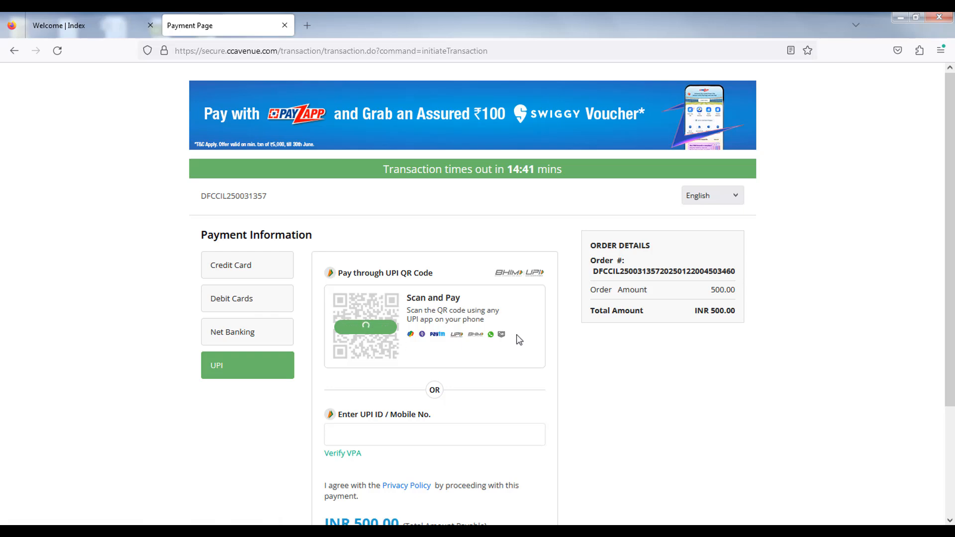